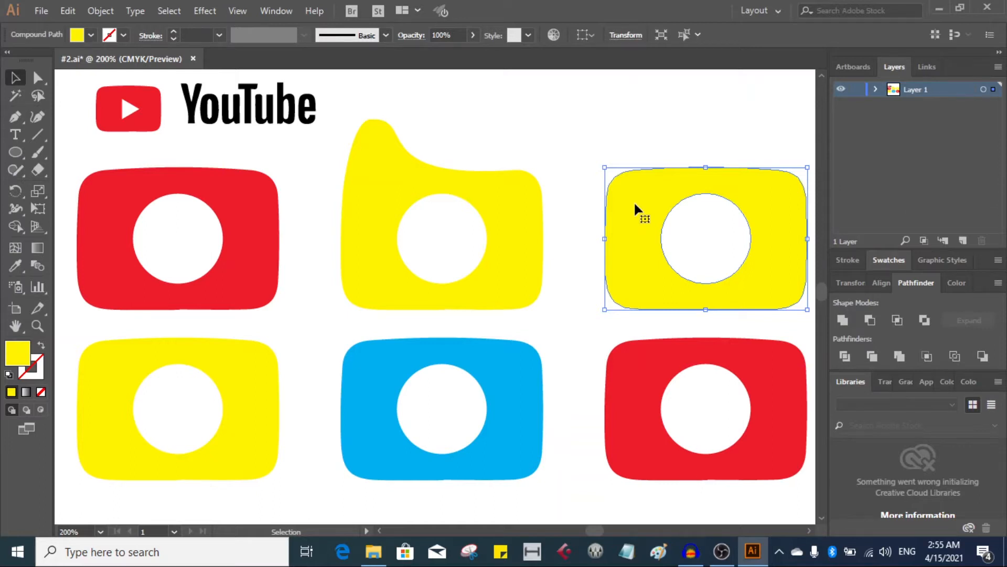
Step: Try moving the upper-right yellow shape up and to the left with the Selection tool, and undo the move
drag(635, 205, 596, 119)
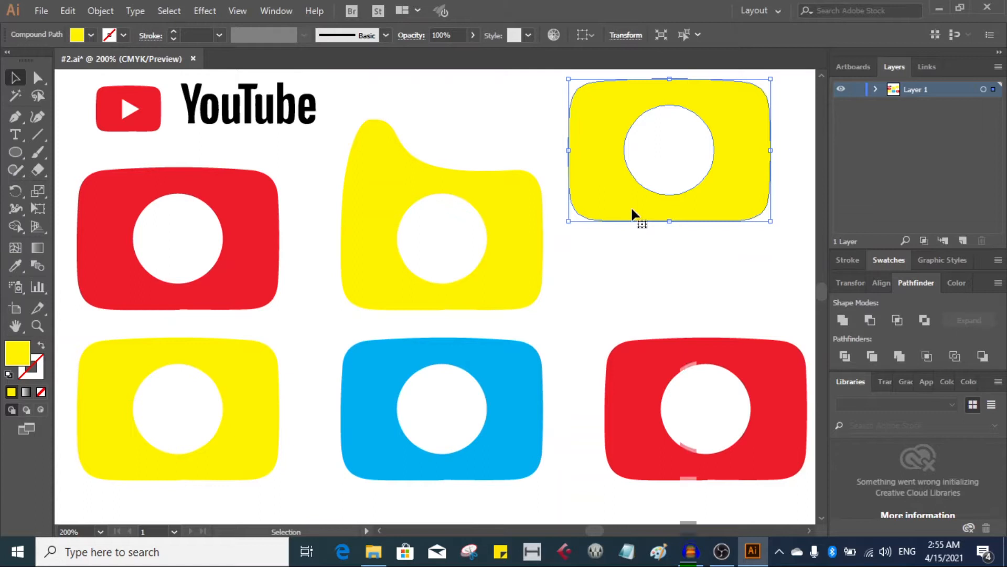
key(a)
key(ctrl+z)
key(v)
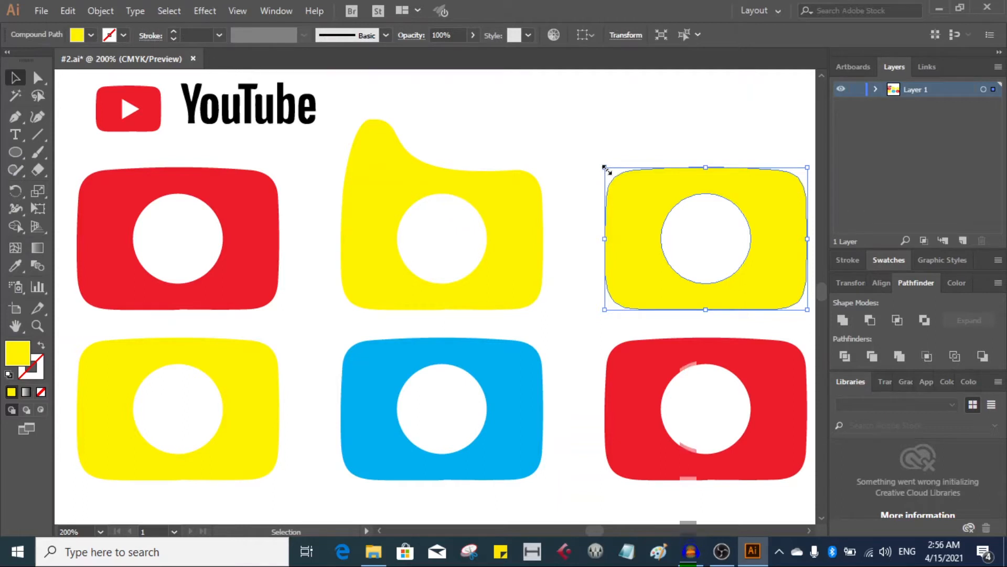
Step: Try scaling the upper-right yellow shape down from its upper-left corner, undo the scaling and clear the selection
drag(606, 169, 662, 225)
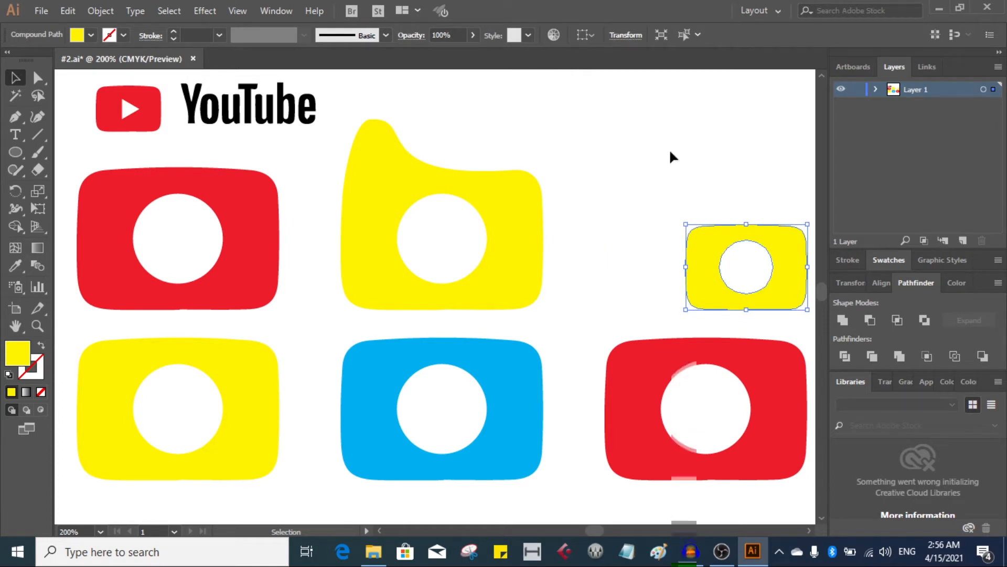
key(a)
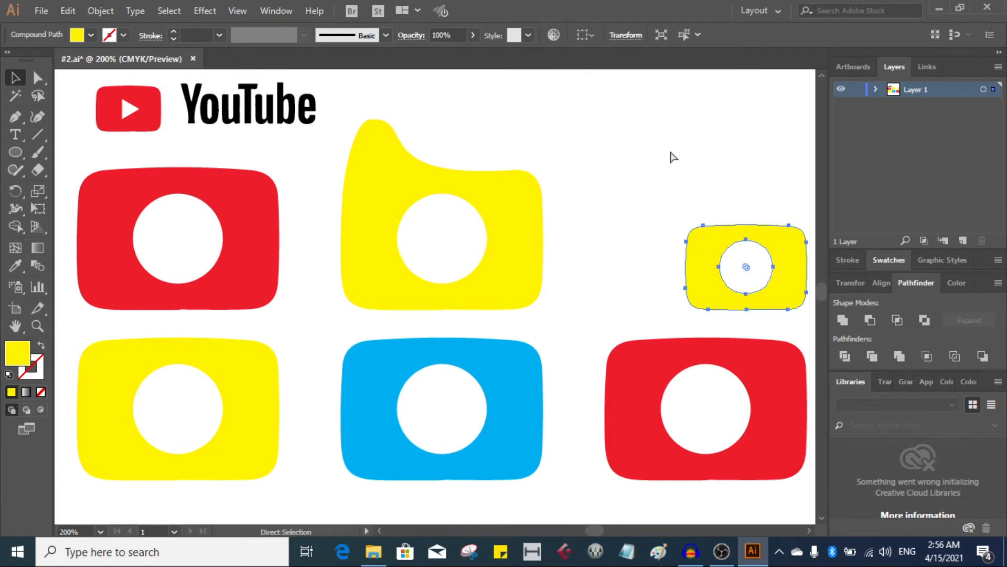
key(ctrl+z)
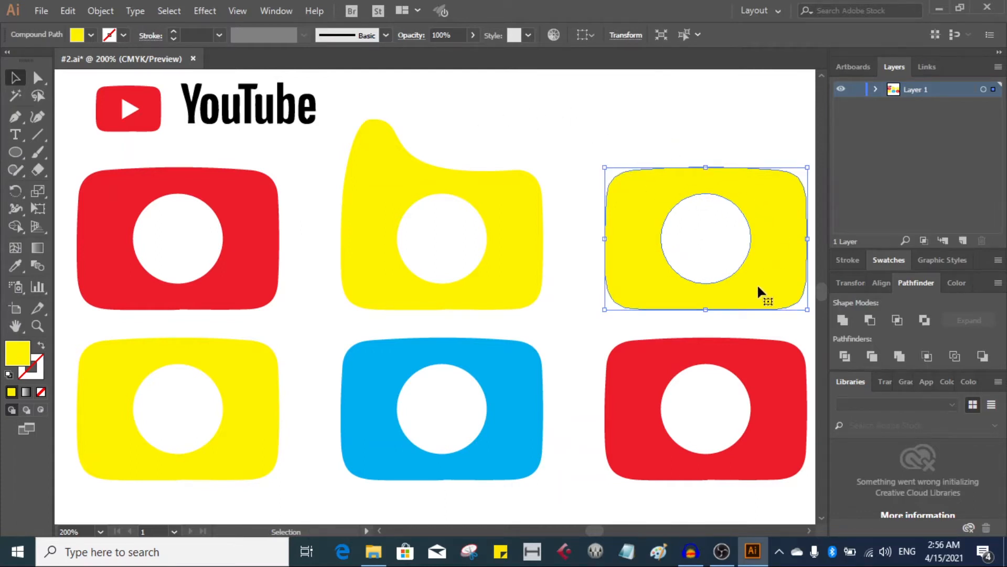
click(559, 121)
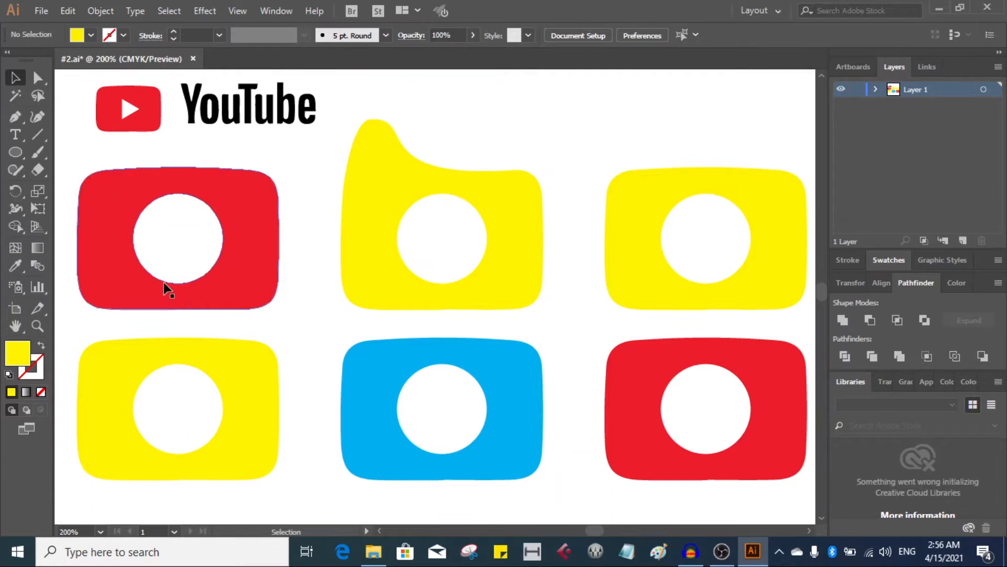
Step: Use Direct Selection to pull the upper-left anchor point of the upper-right yellow shape up to about X 444.5 pt, Y 96.5 pt
click(8, 81)
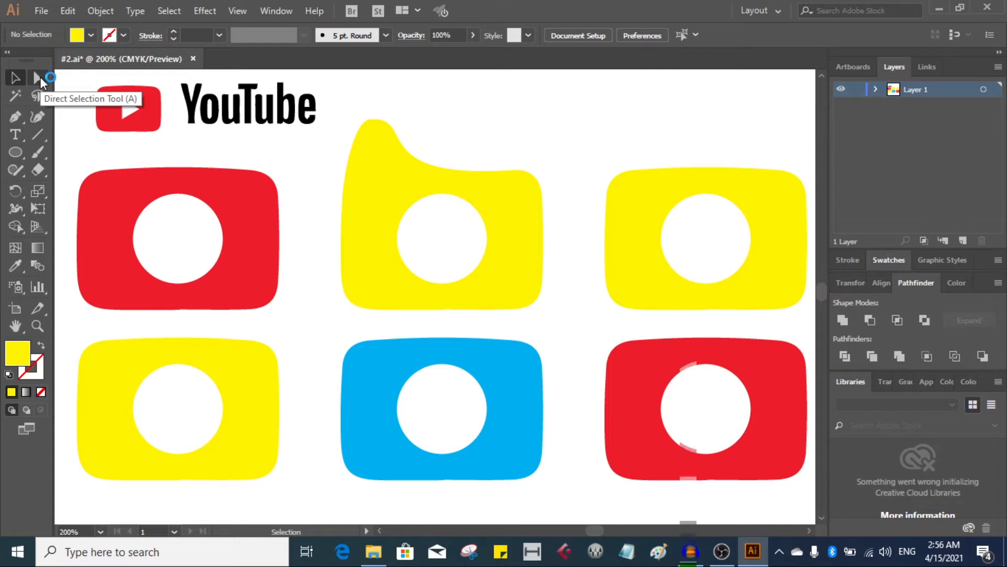
click(37, 78)
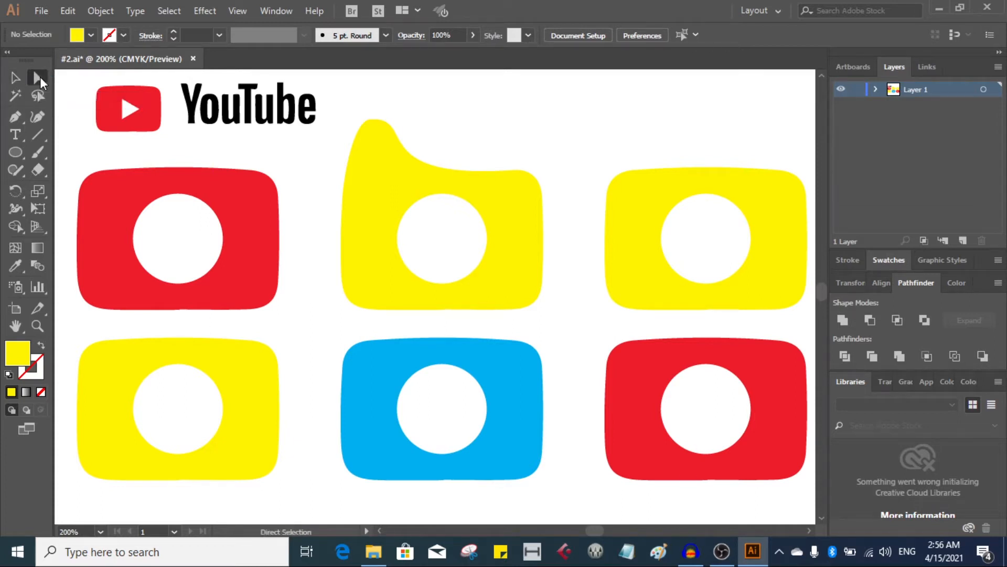
click(41, 79)
click(640, 200)
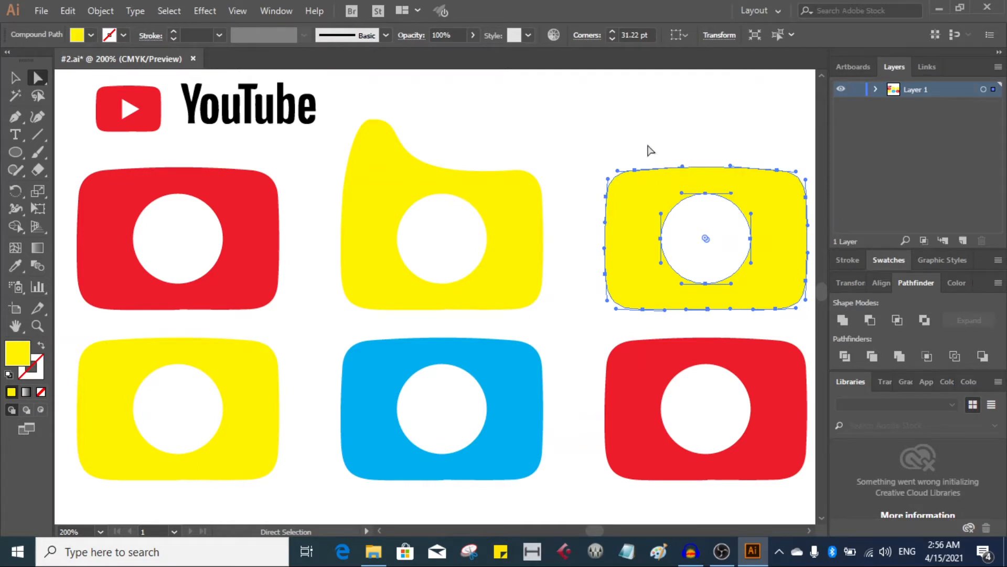
click(634, 170)
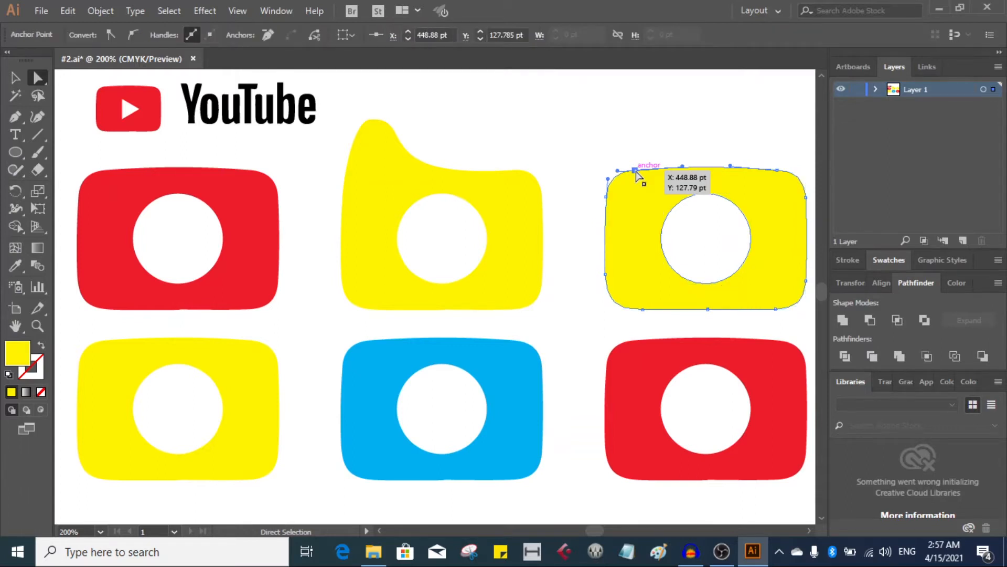
drag(635, 170, 629, 125)
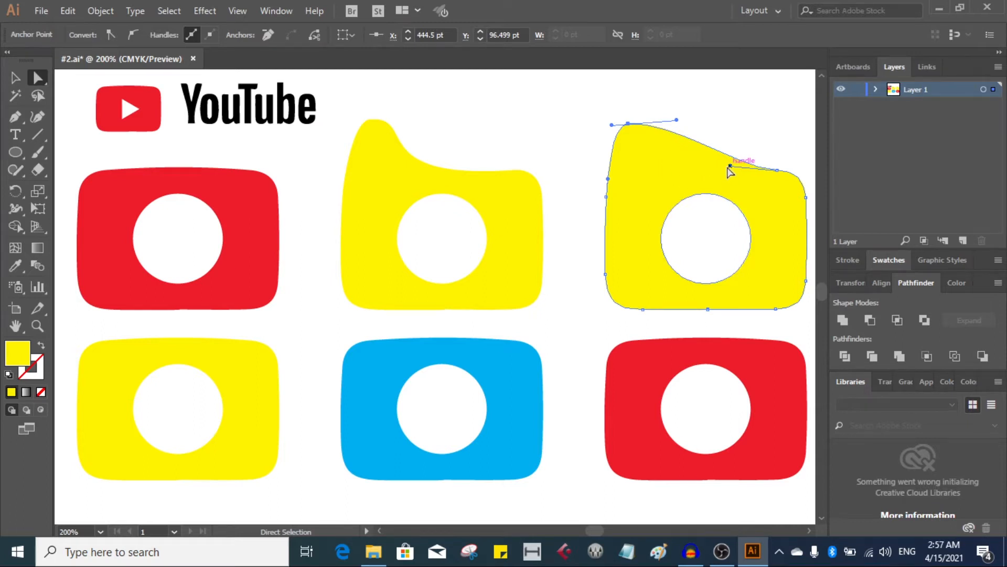
Step: Adjust the curve handles along that yellow shape's top edge to form a rounded hump sloping into a concave curve, and deselect it
drag(730, 166, 656, 168)
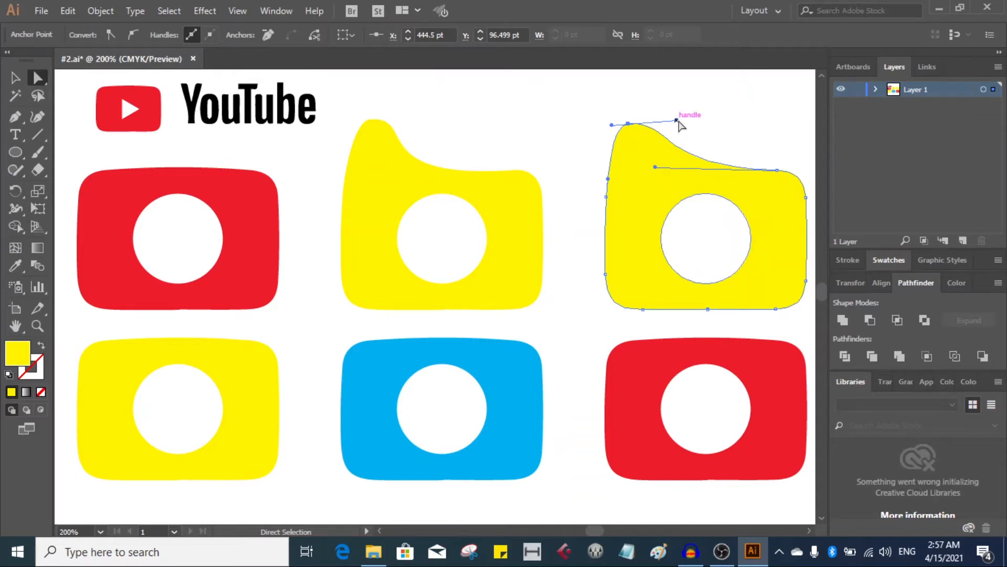
drag(677, 121, 757, 305)
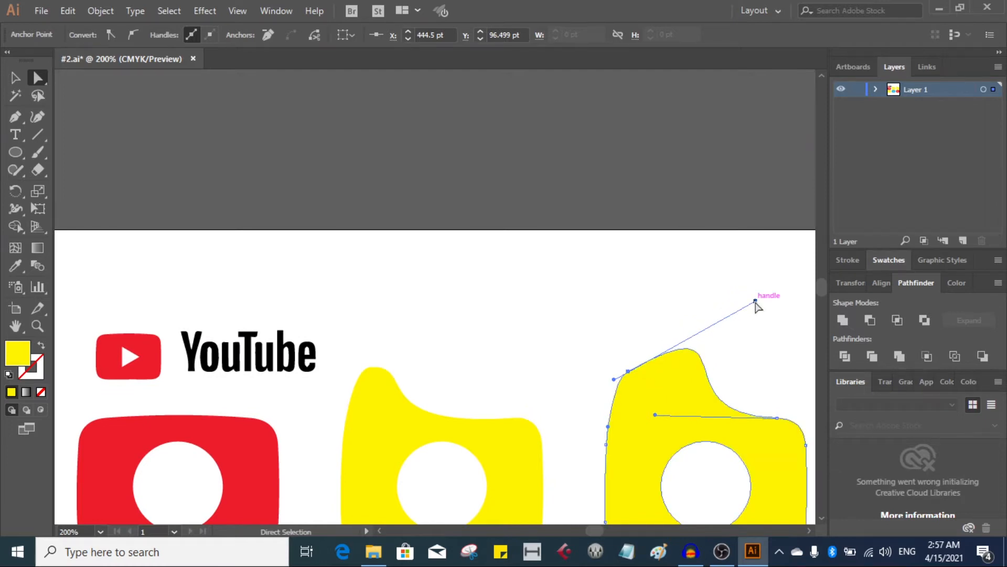
scroll(758, 306, down, 4)
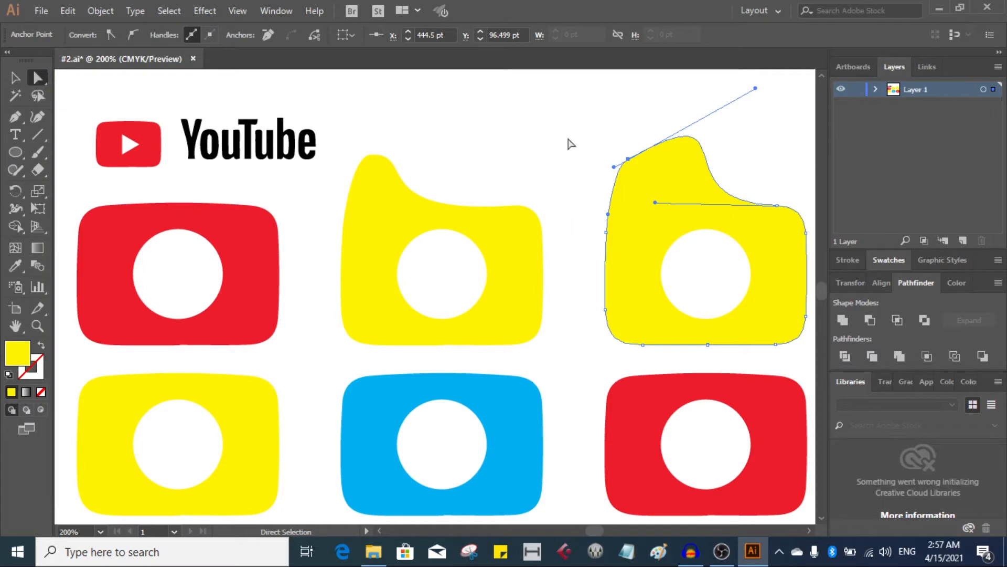
click(529, 120)
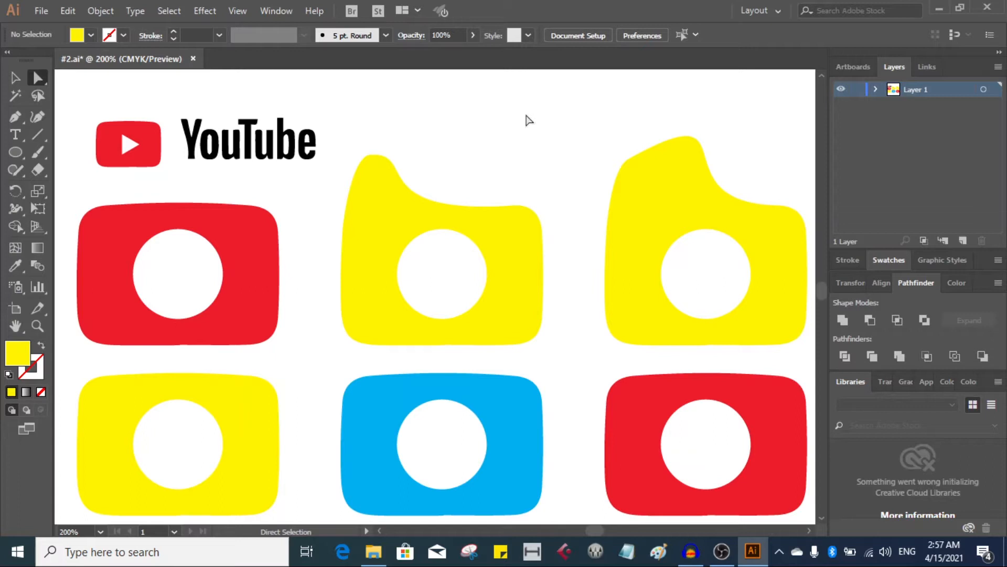
Step: Use Group Selection on the upper-left red shape and on the lower yellow and blue shapes together, and clear the selection
click(44, 81)
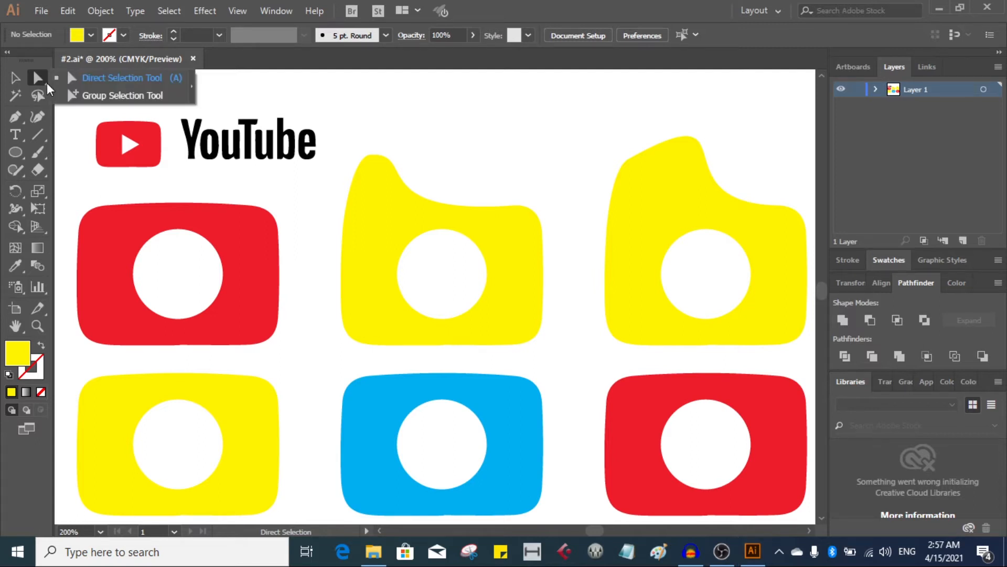
click(89, 97)
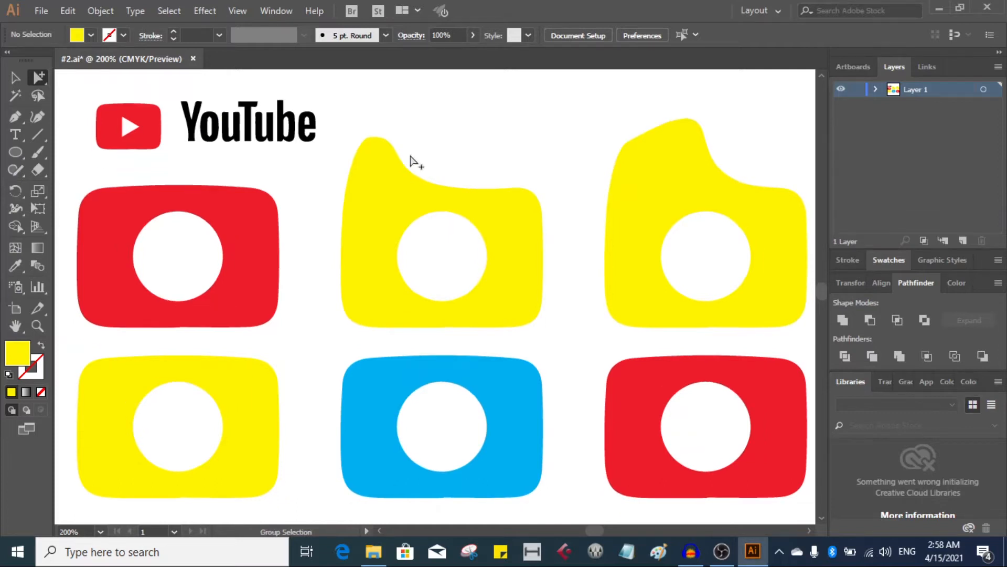
scroll(412, 158, down, 3)
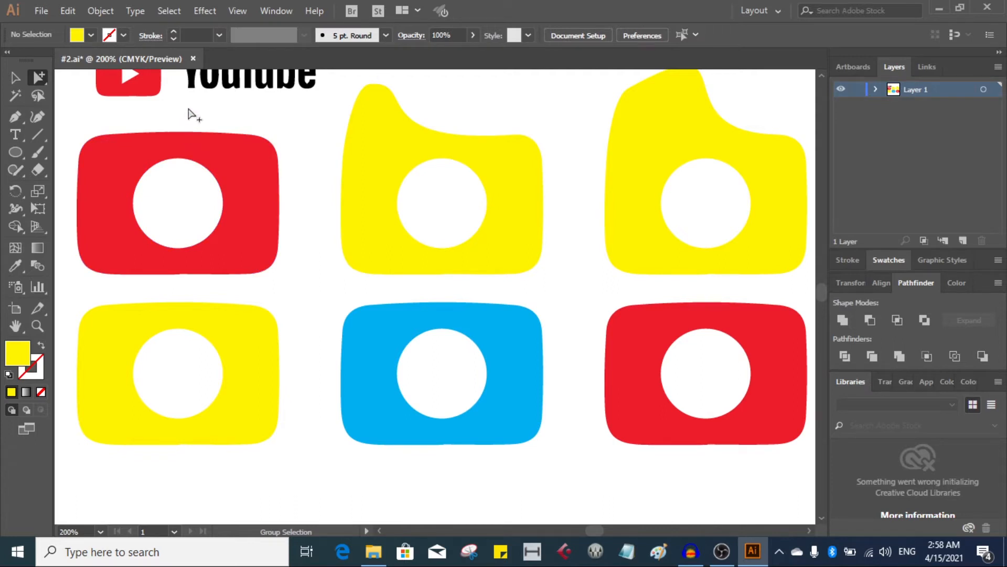
click(217, 140)
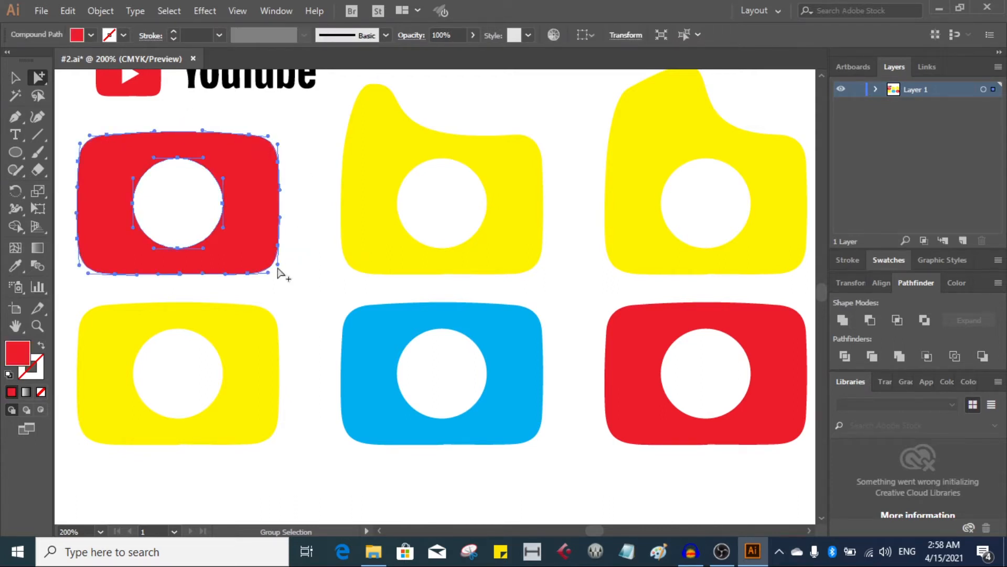
drag(235, 290, 396, 401)
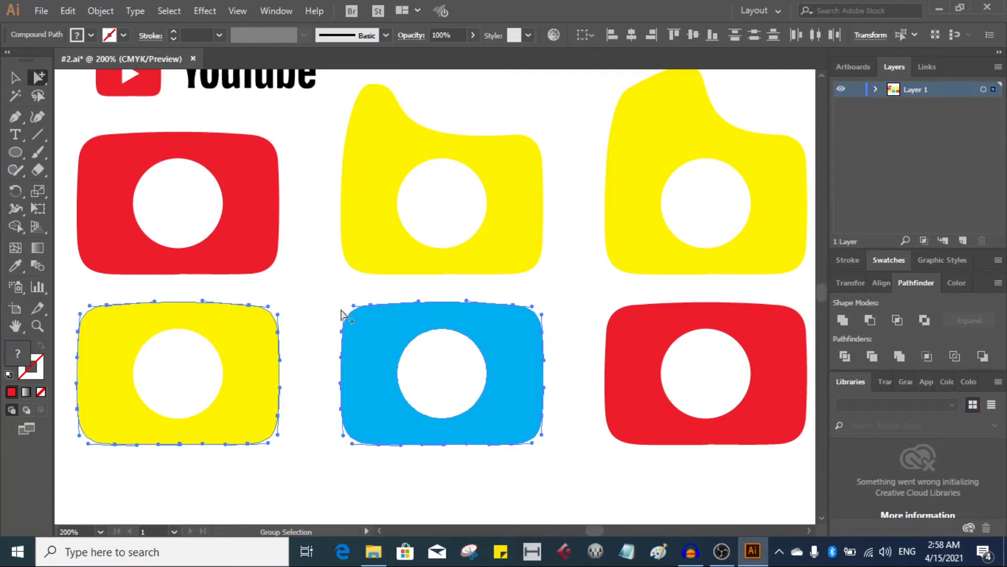
click(20, 76)
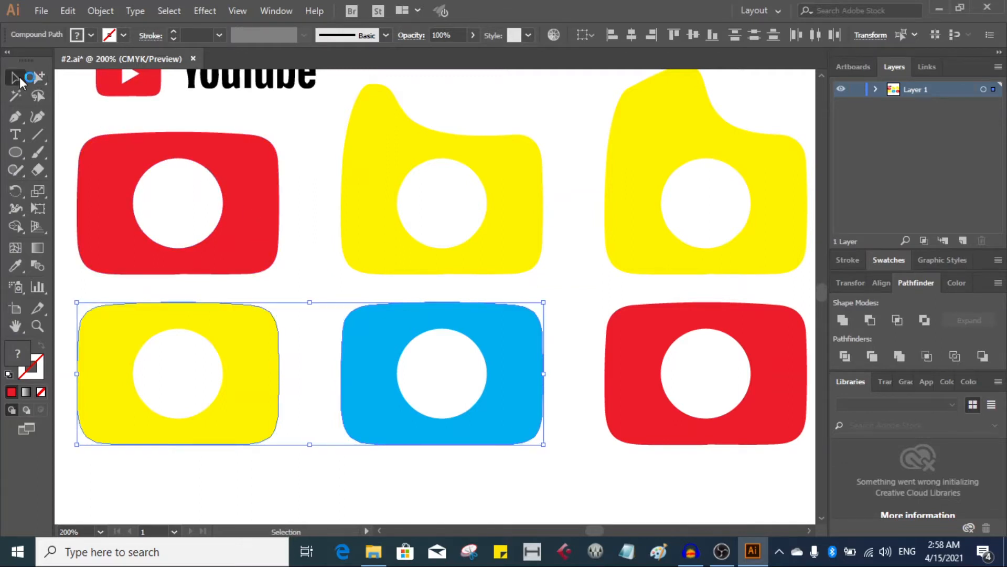
click(308, 200)
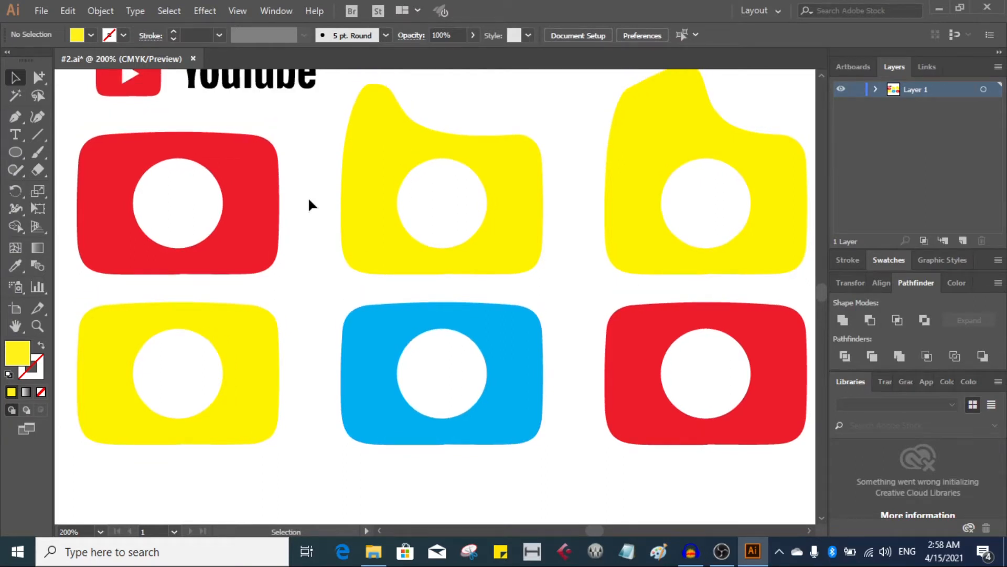
Step: Select all red-filled objects at once with the Magic Wand, sampling the upper-left red shape
click(20, 98)
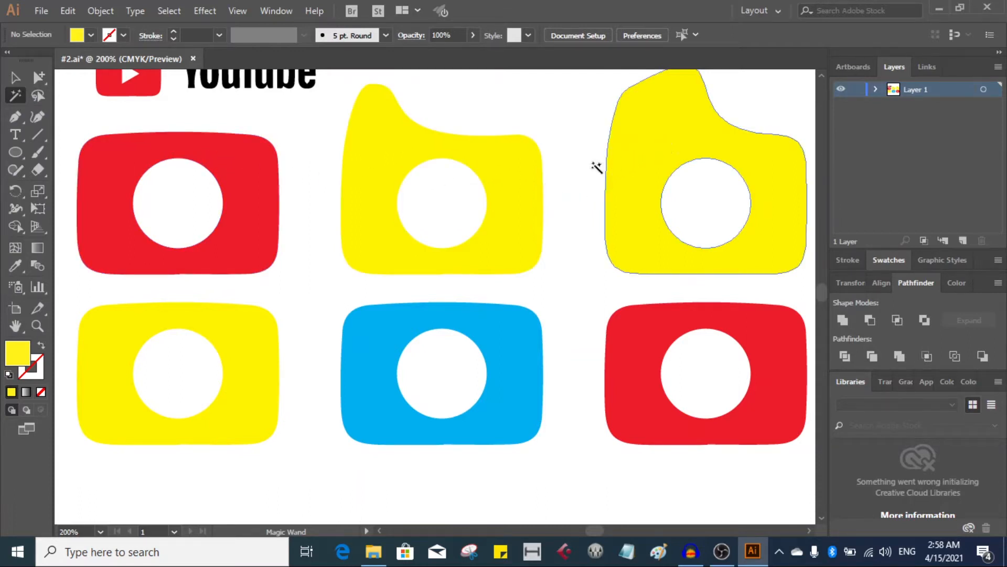
click(240, 171)
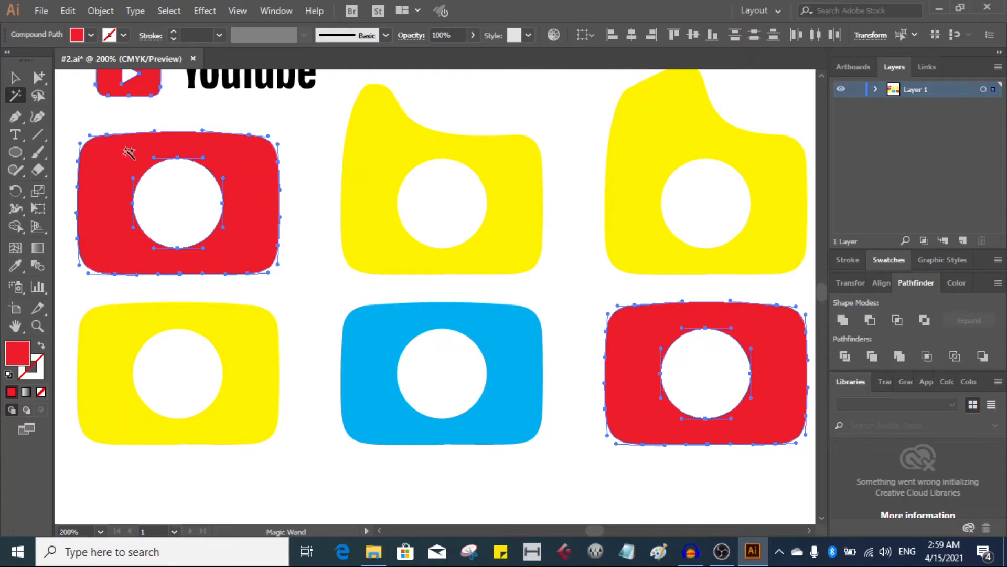
click(13, 78)
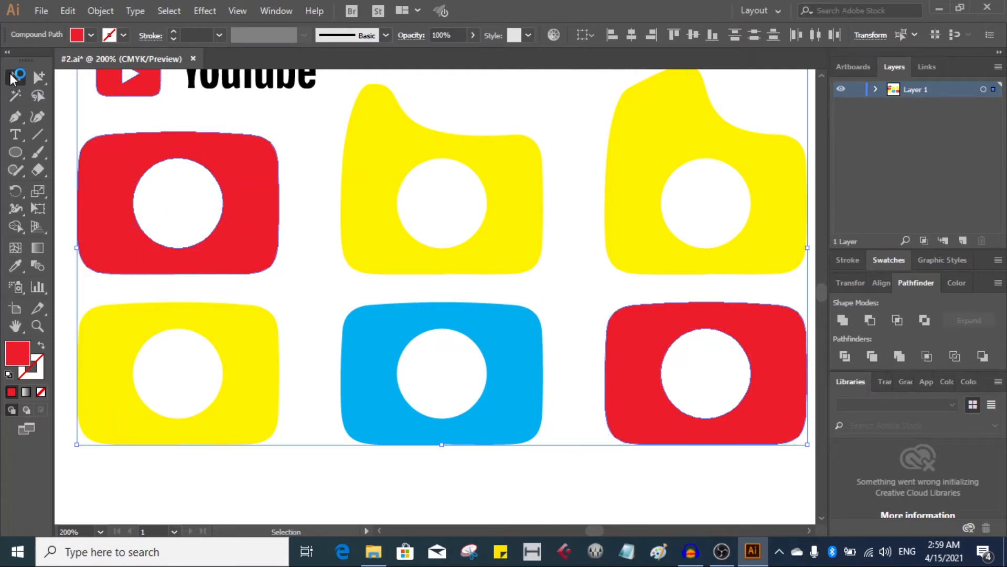
scroll(330, 265, up, 1)
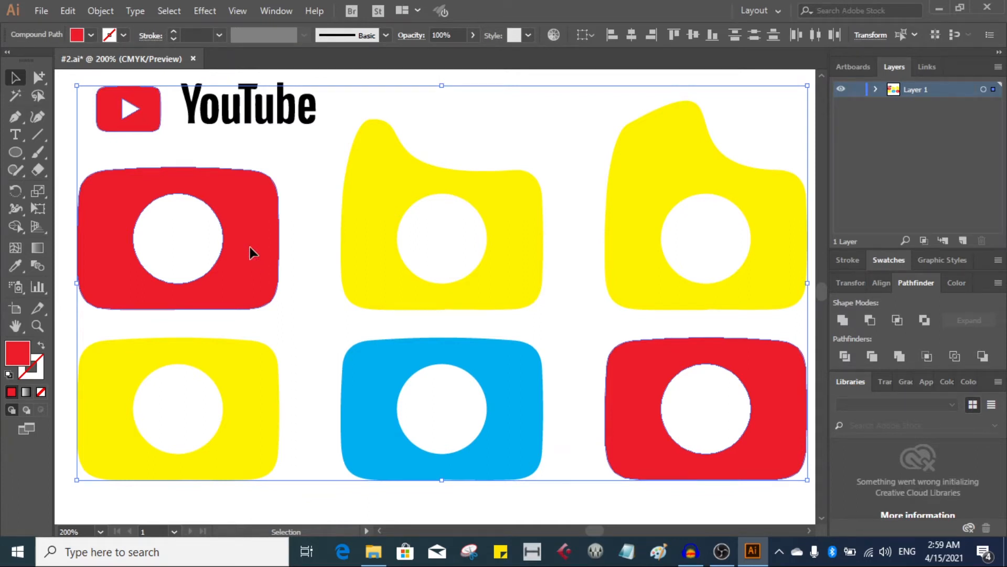
Step: Try moving the selected red objects together up and to the right, undo the move and clear the selection
drag(250, 246, 349, 181)
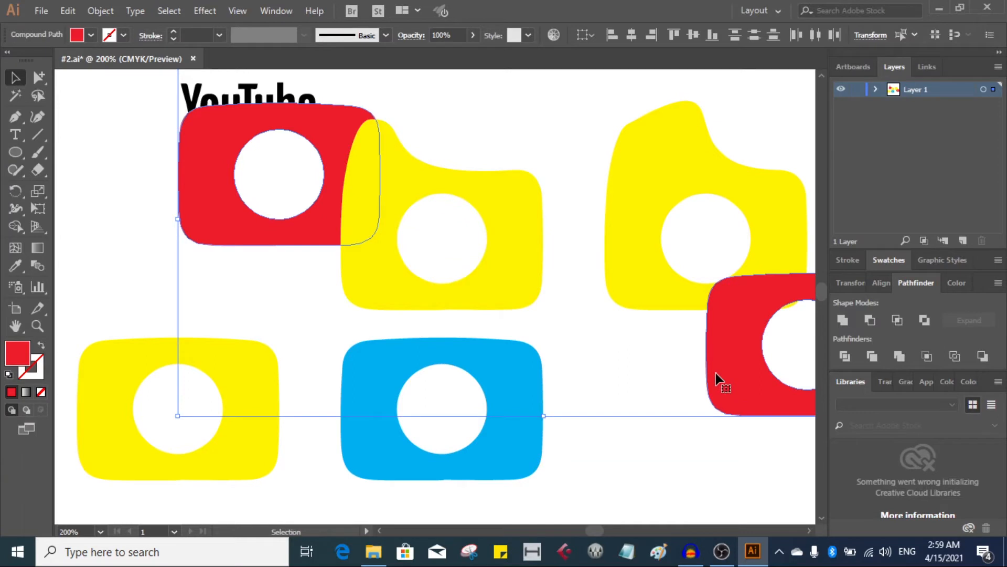
key(ctrl+z)
key(ctrl+a)
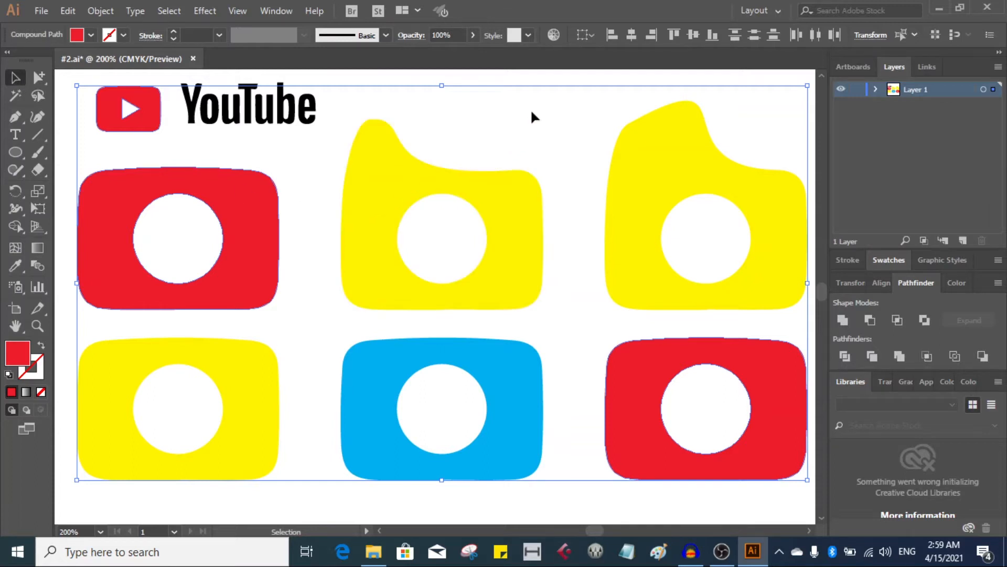
click(537, 83)
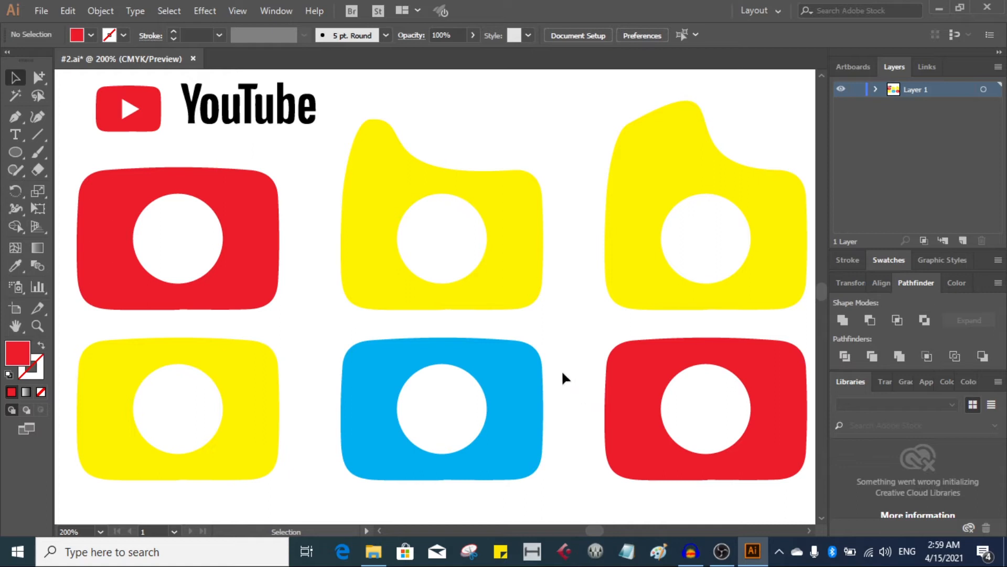
Step: Lasso across the red and yellow shapes in the first column, try moving the red one to the right, and undo the move
scroll(566, 330, down, 1)
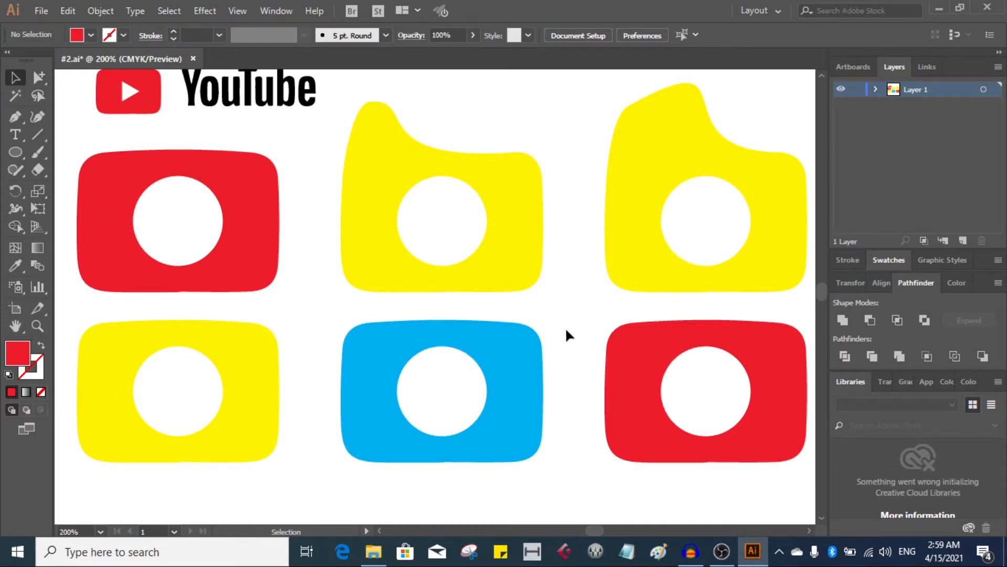
click(39, 95)
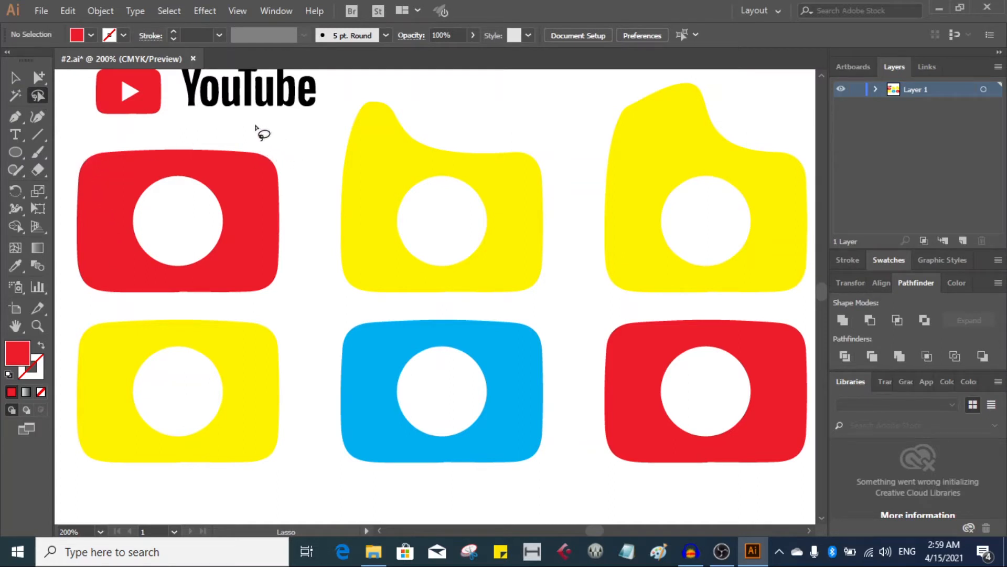
mouse_move(236, 121)
mouse_down()
mouse_move(277, 139)
mouse_move(292, 179)
mouse_move(307, 433)
mouse_move(283, 485)
mouse_move(205, 496)
mouse_up()
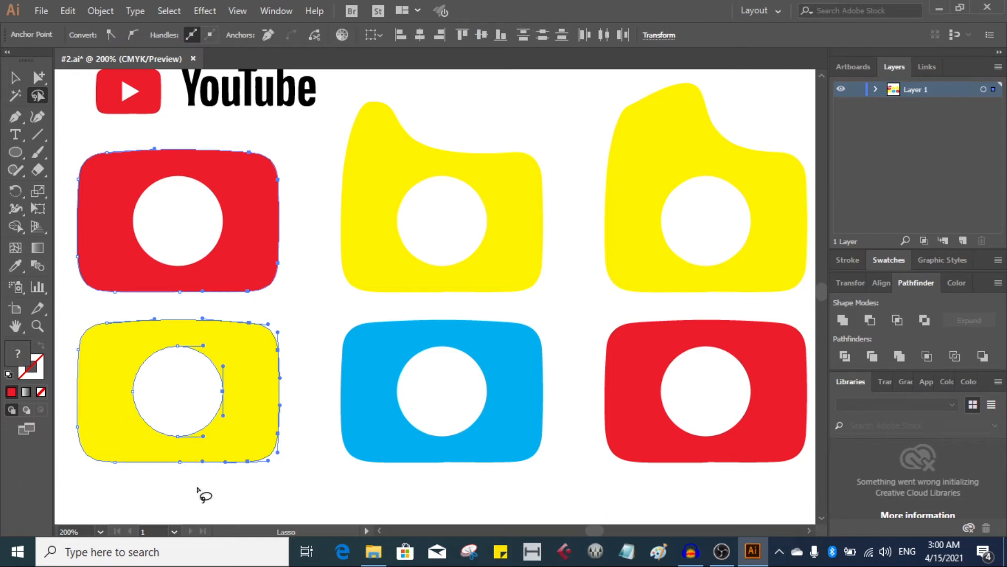
click(17, 78)
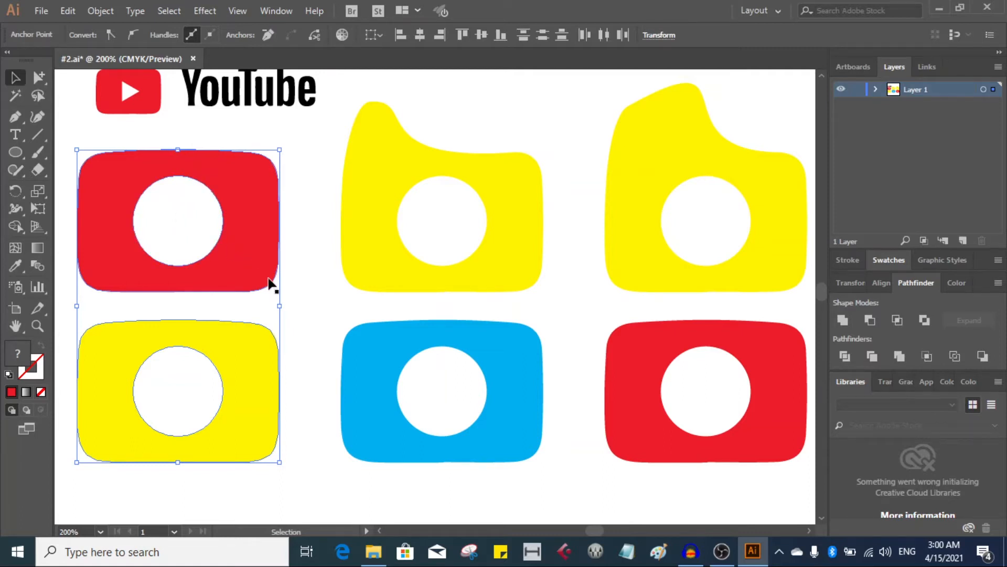
drag(261, 274, 347, 274)
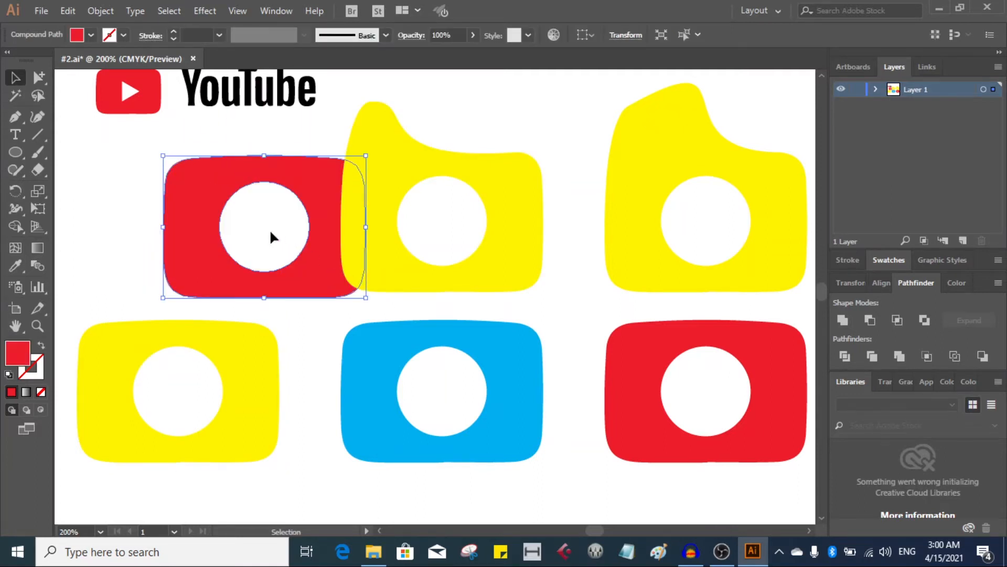
key(ctrl+z)
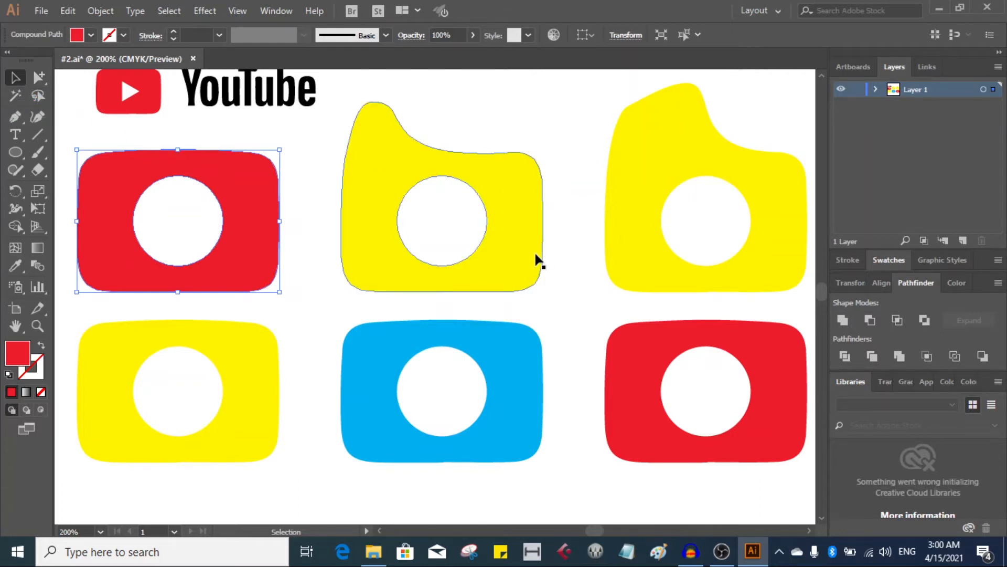
Step: Clear the selection and go to the blank area below the coloured shapes
scroll(536, 257, down, 3)
scroll(536, 257, up, 2)
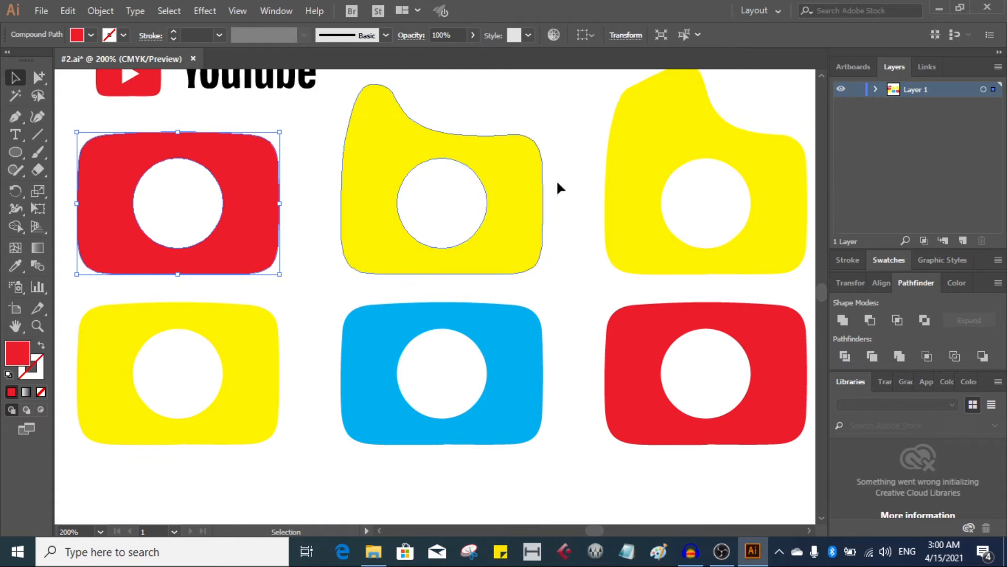
click(571, 142)
scroll(549, 180, down, 5)
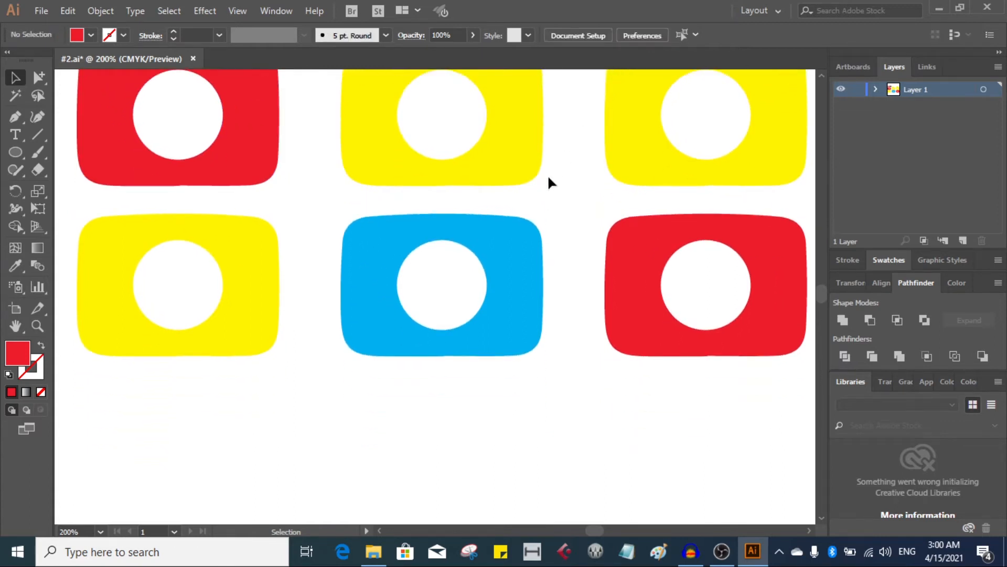
scroll(549, 182, down, 10)
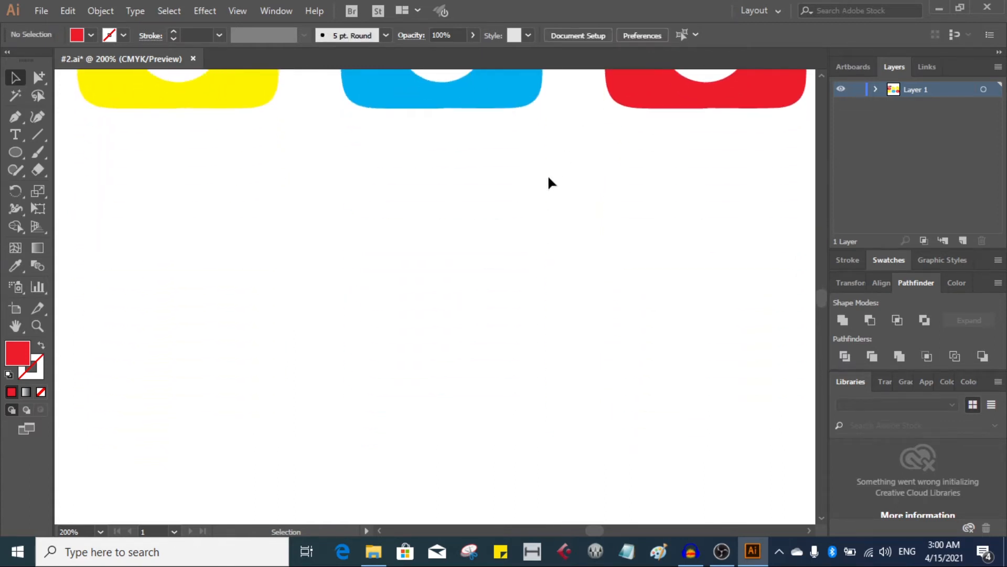
scroll(549, 182, down, 1)
scroll(549, 182, up, 4)
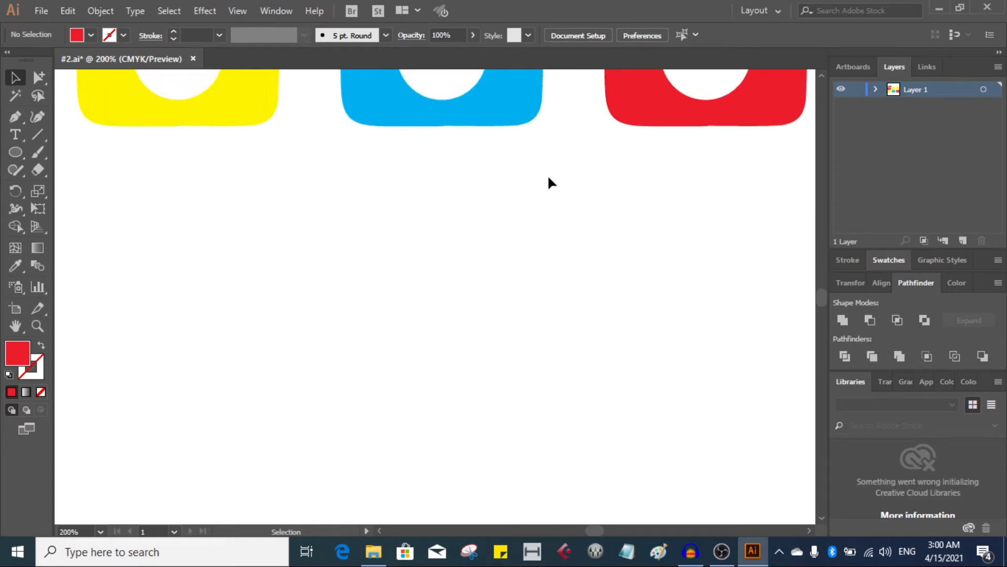
scroll(549, 182, down, 4)
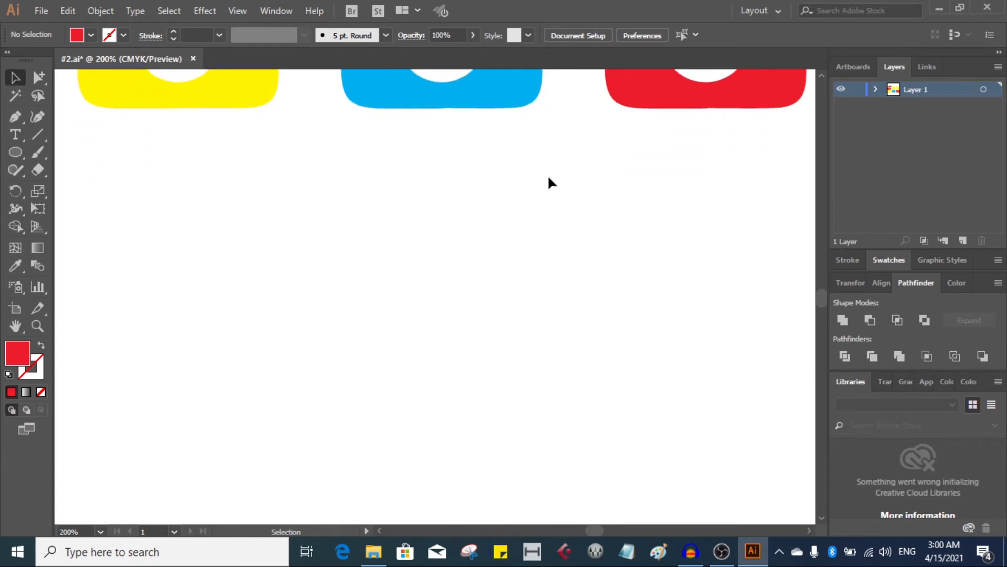
scroll(549, 182, down, 2)
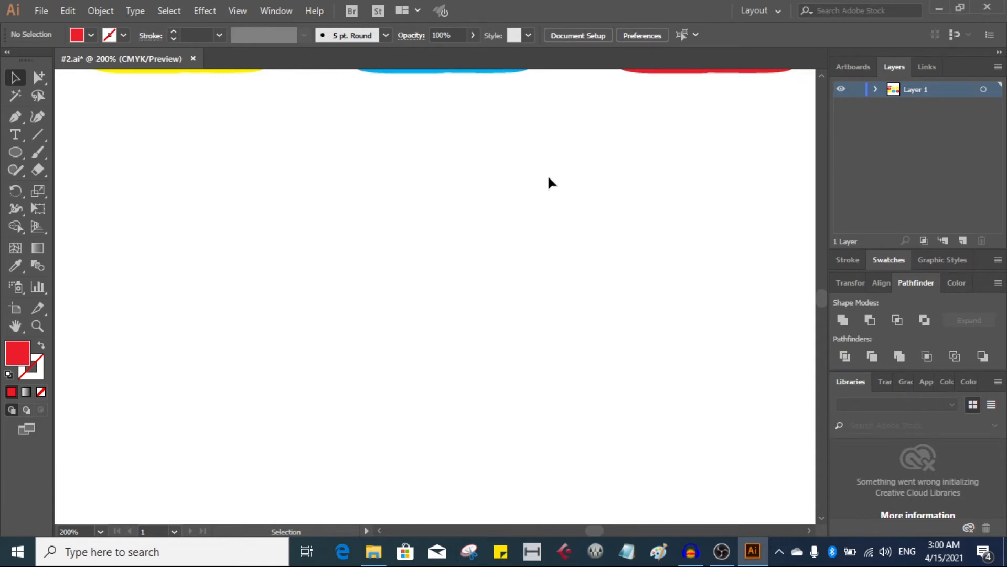
scroll(548, 182, down, 1)
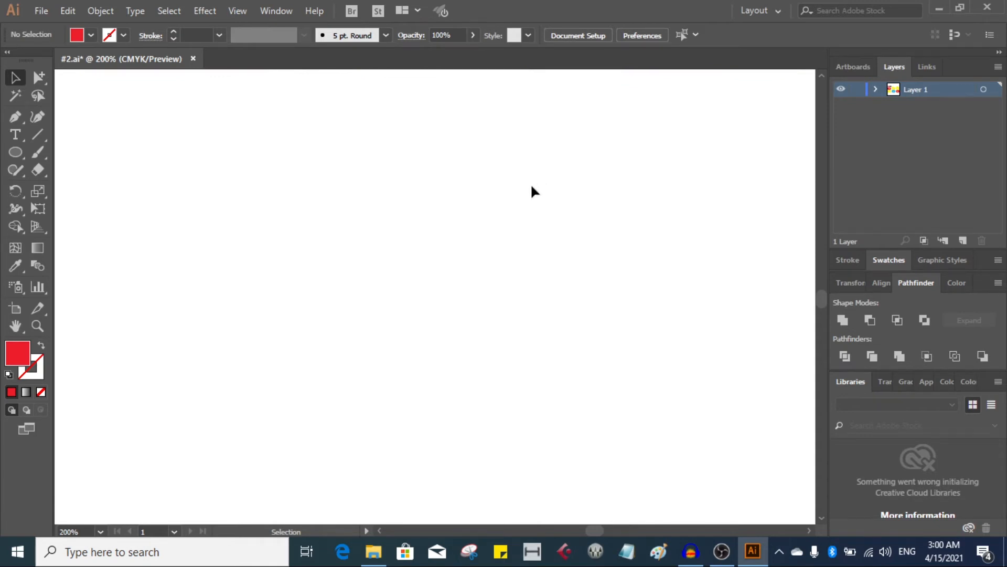
Step: Activate the Pen tool and set the drawing appearance to no fill with a black 5 pt stroke
click(13, 119)
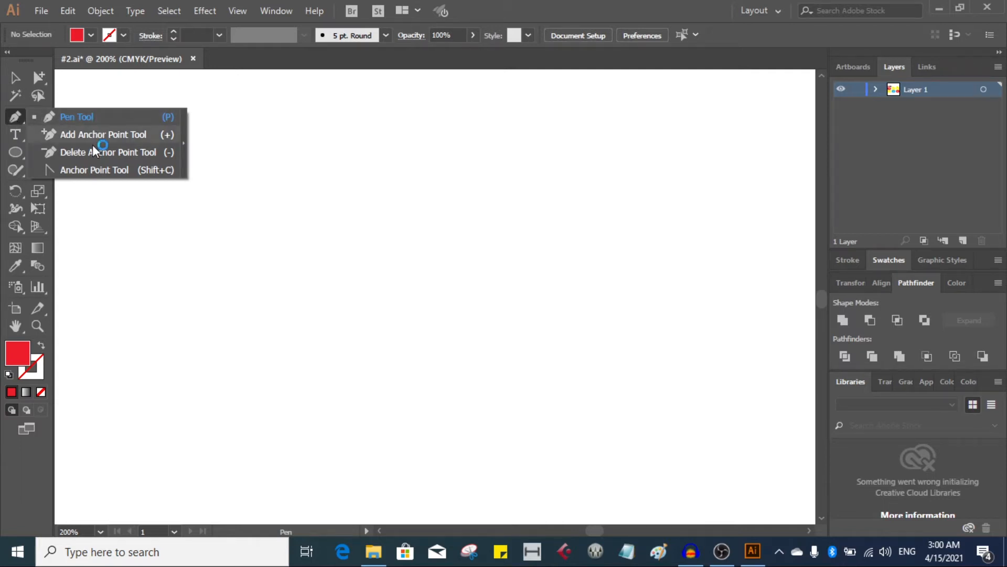
click(90, 175)
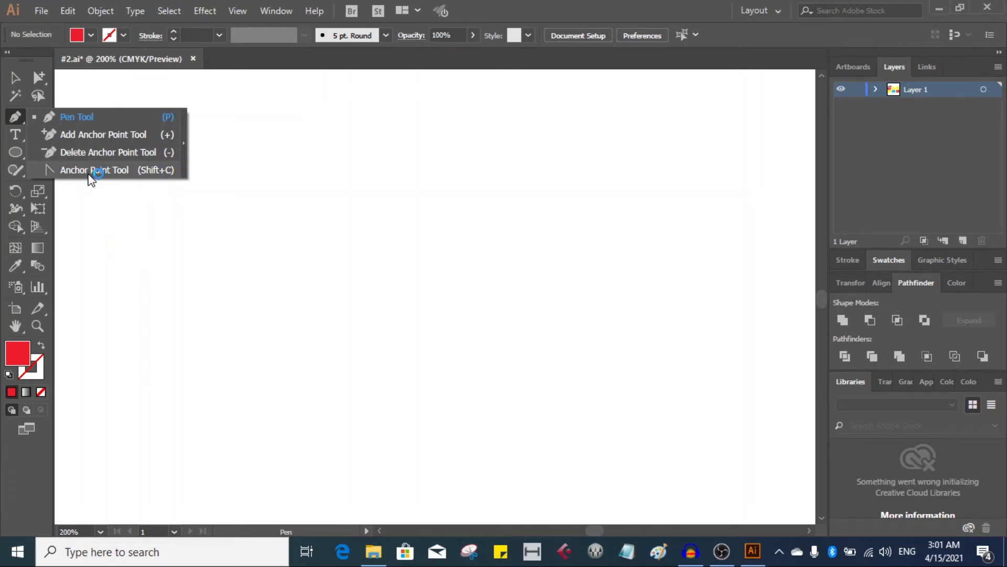
click(113, 118)
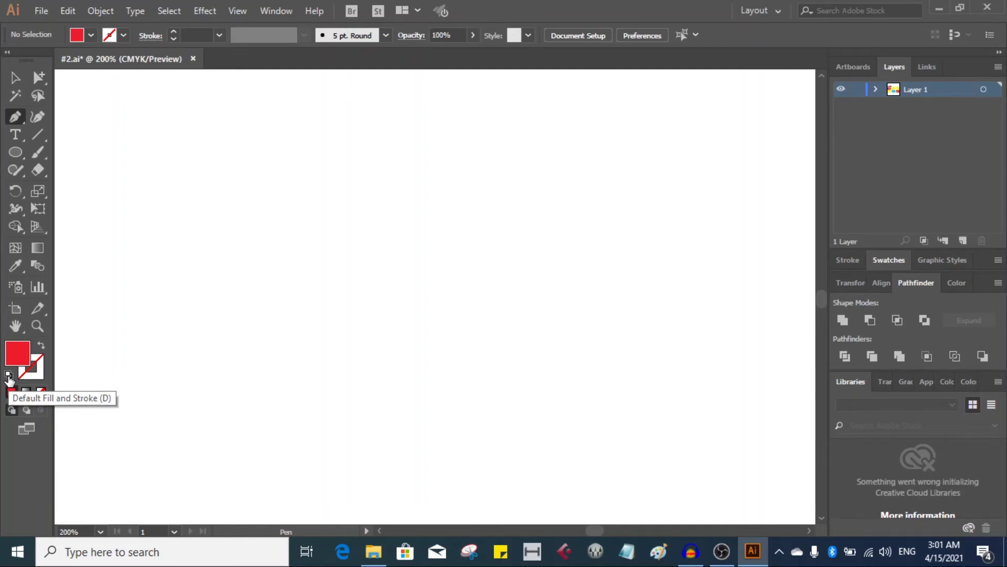
click(9, 376)
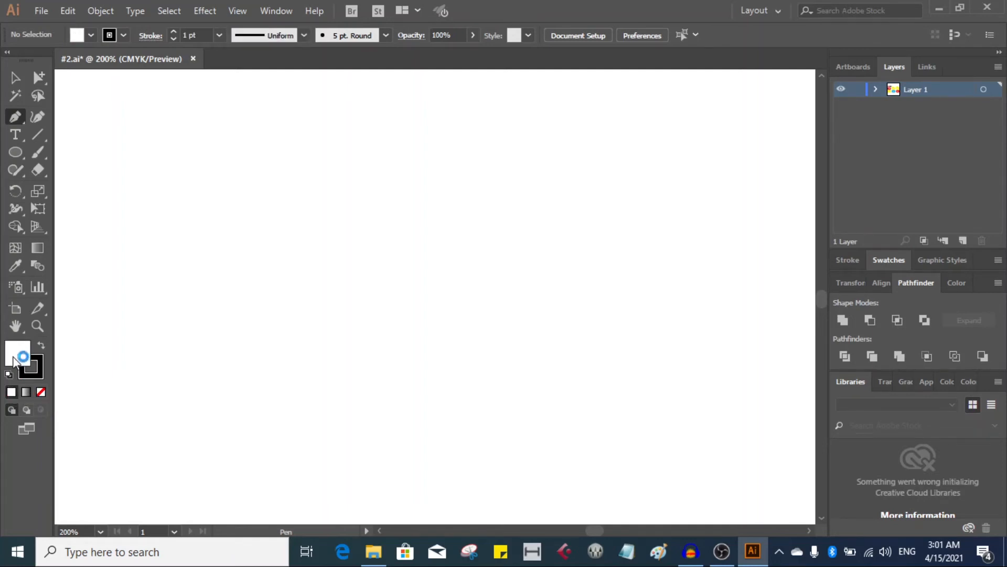
click(40, 392)
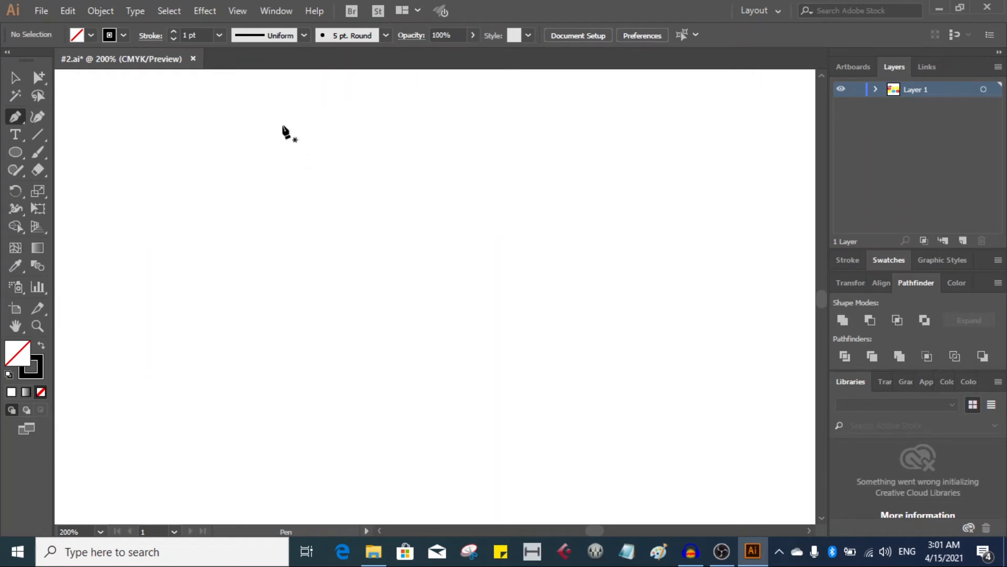
click(219, 36)
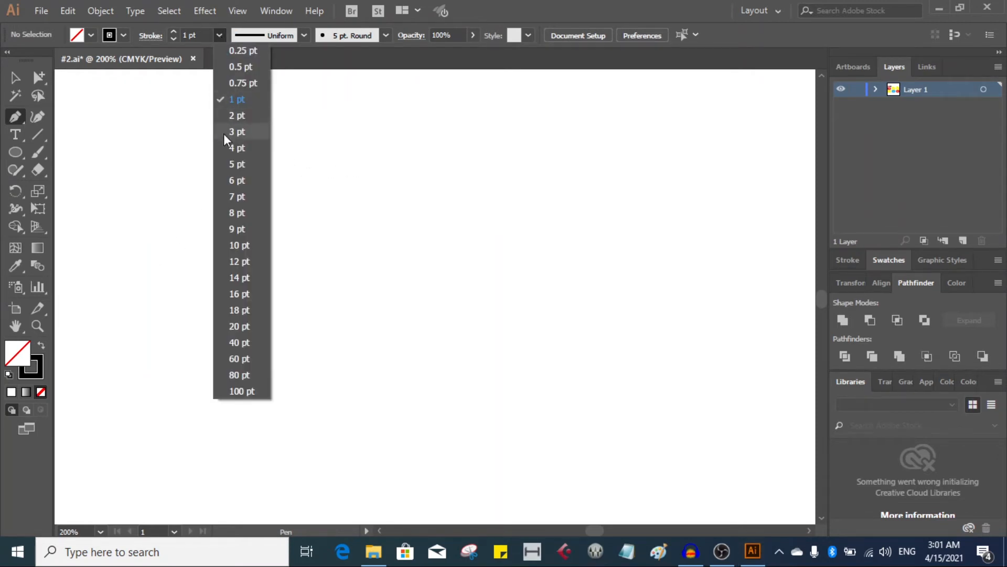
click(228, 164)
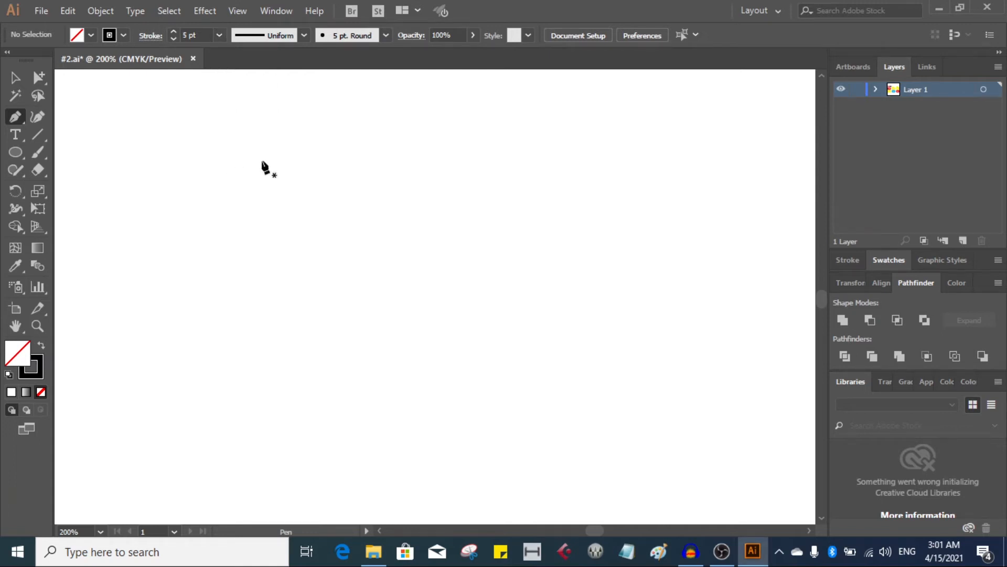
Step: Draw a straight horizontal Pen line about 280 pt long across the upper part of the blank area and end the path
click(240, 126)
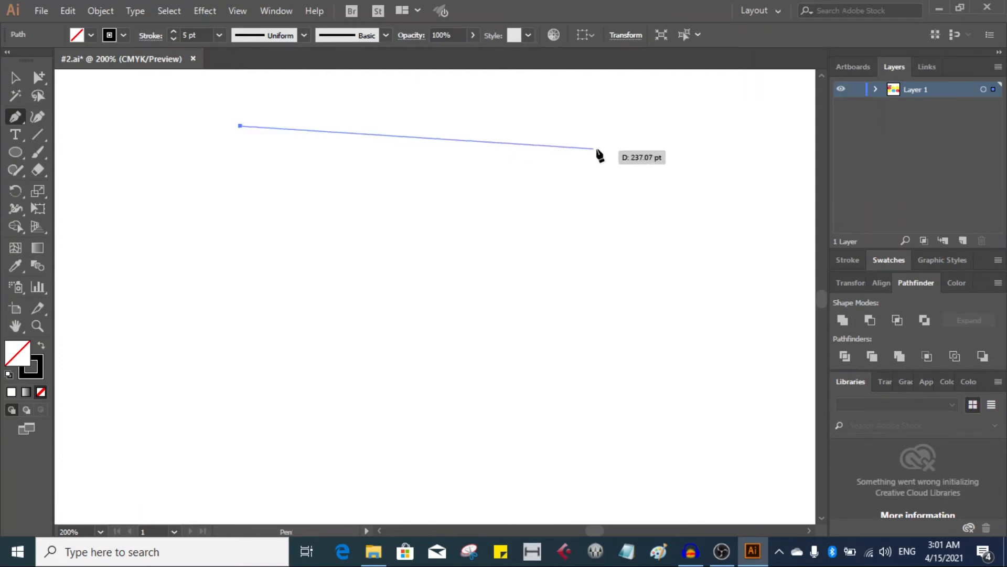
click(656, 126)
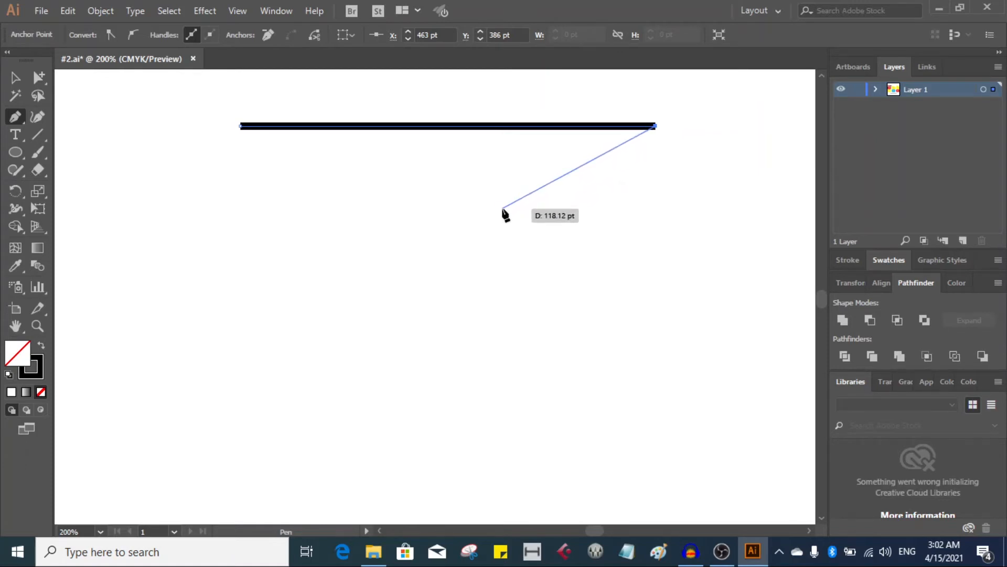
click(16, 117)
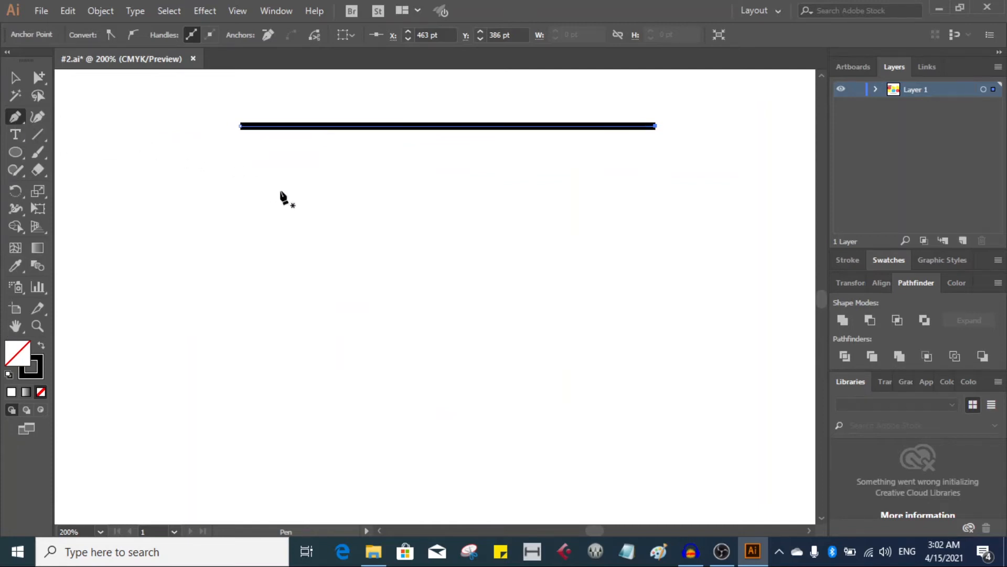
Step: Draw a path about 278 pt wide below the straight line, curving it with a direction handle only at its right end, and end it
click(241, 163)
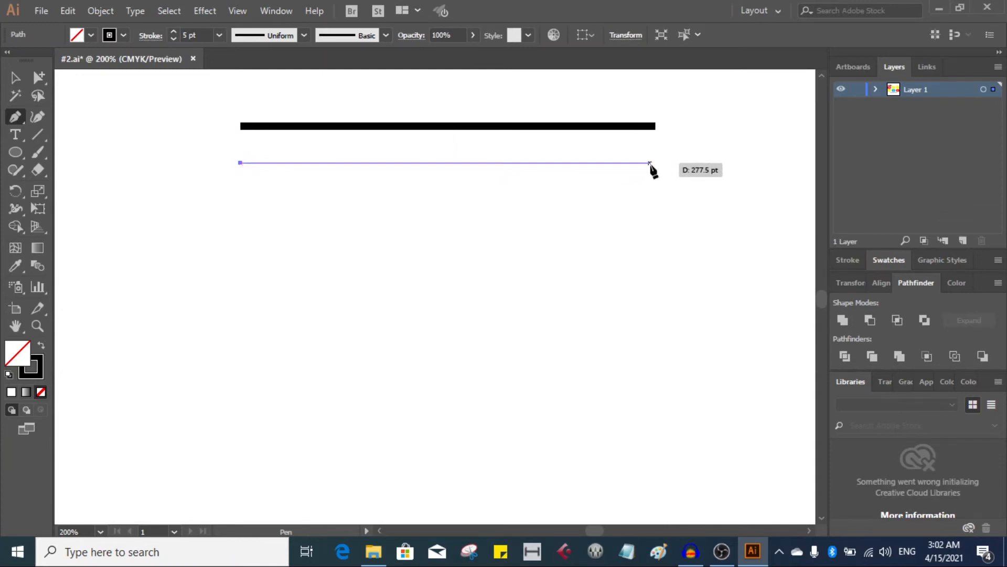
click(651, 163)
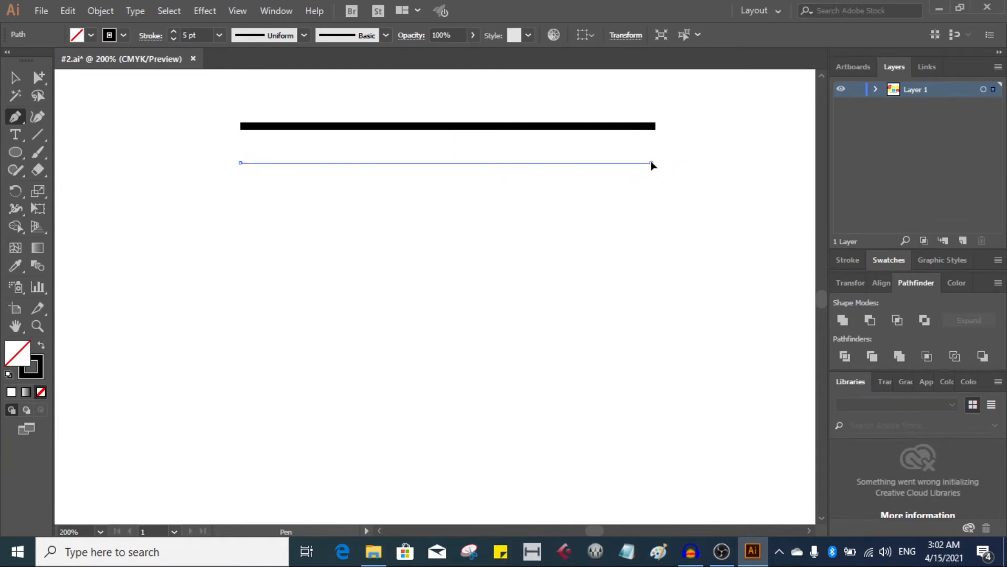
mouse_move(651, 164)
mouse_down()
mouse_move(727, 220)
mouse_move(769, 216)
mouse_up()
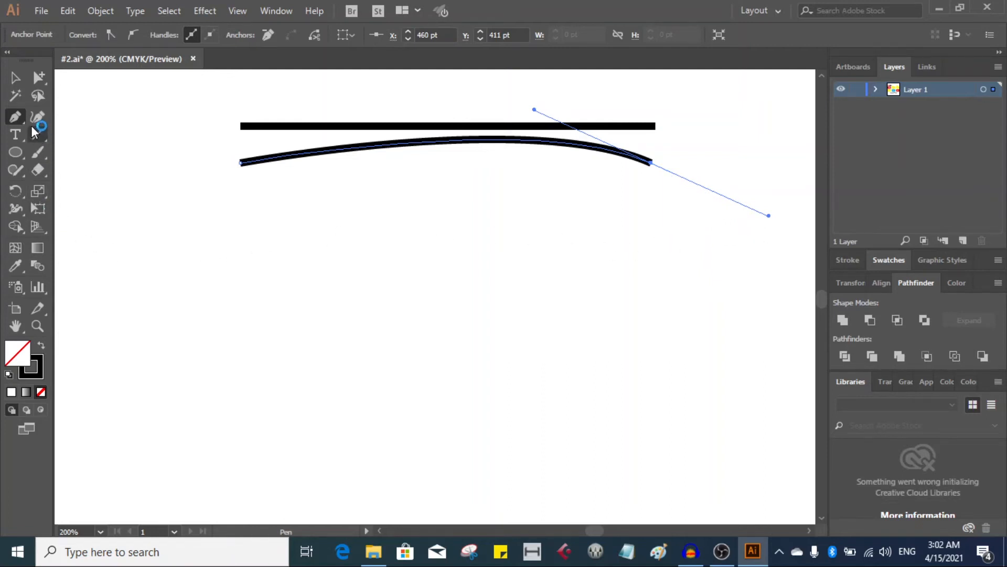
click(13, 119)
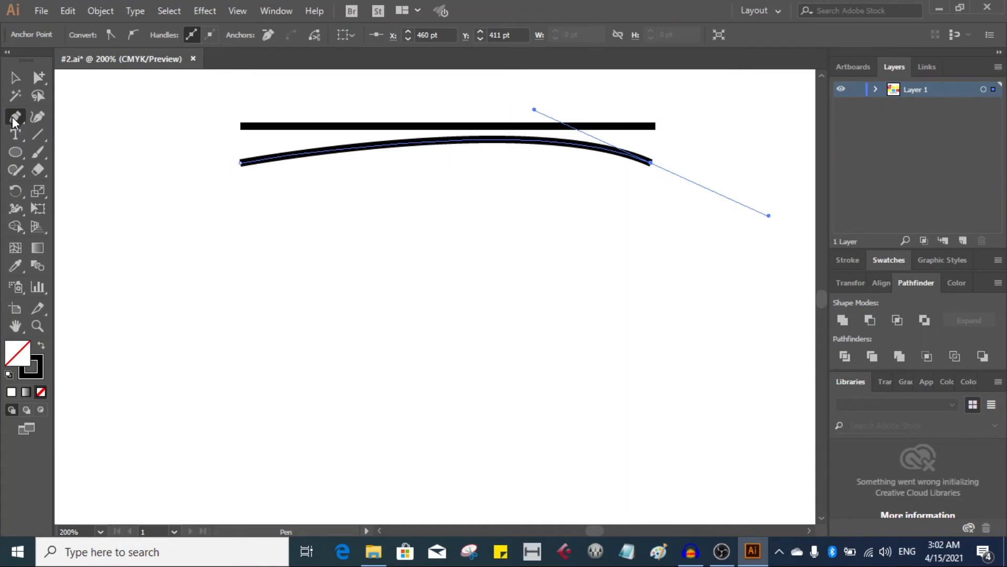
Step: Draw an arched path below the first curve with direction handles on both end anchors, and end the path
click(240, 213)
drag(240, 214, 416, 172)
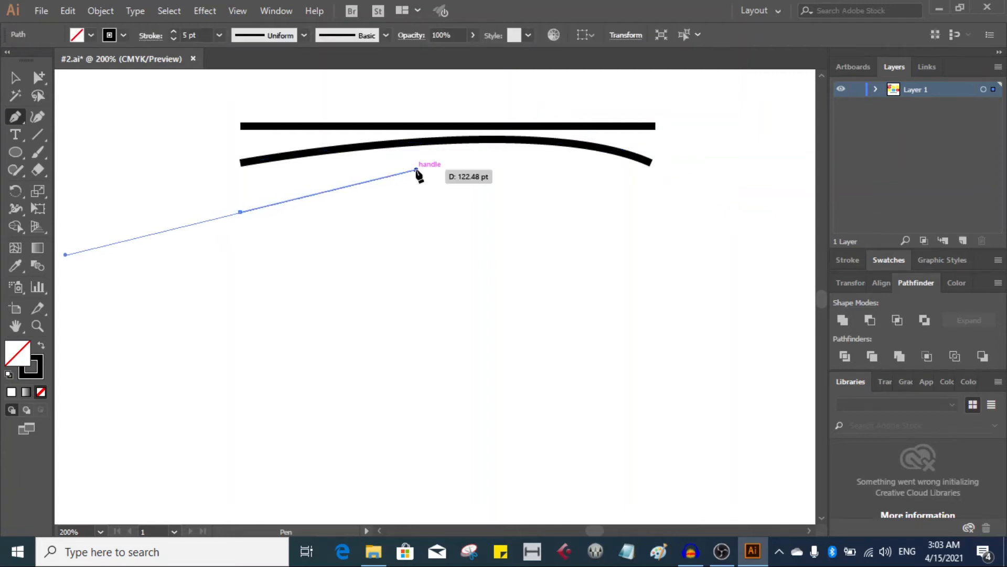
click(652, 215)
mouse_move(650, 216)
mouse_down()
mouse_move(675, 247)
mouse_move(749, 289)
mouse_move(789, 269)
mouse_up()
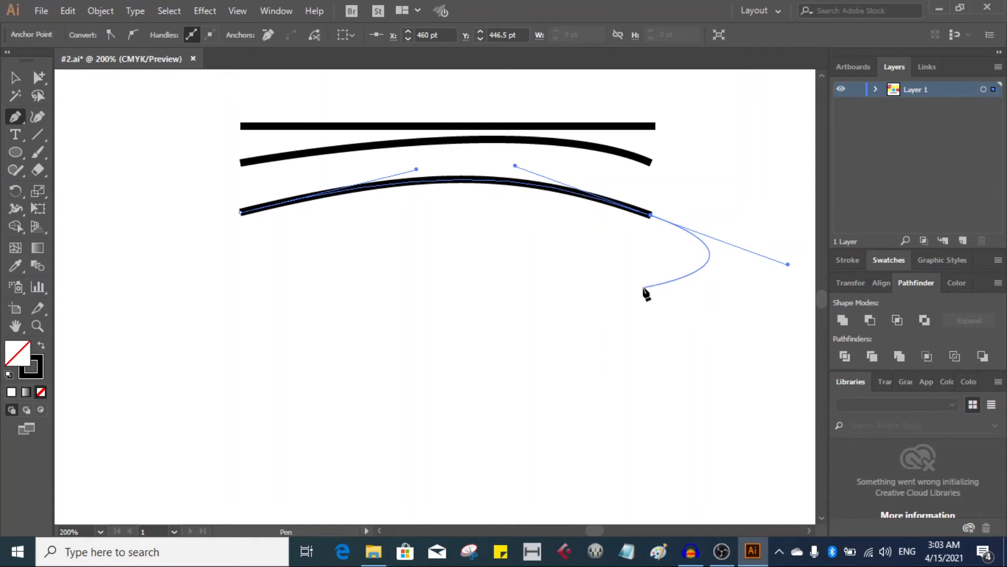
key(Escape)
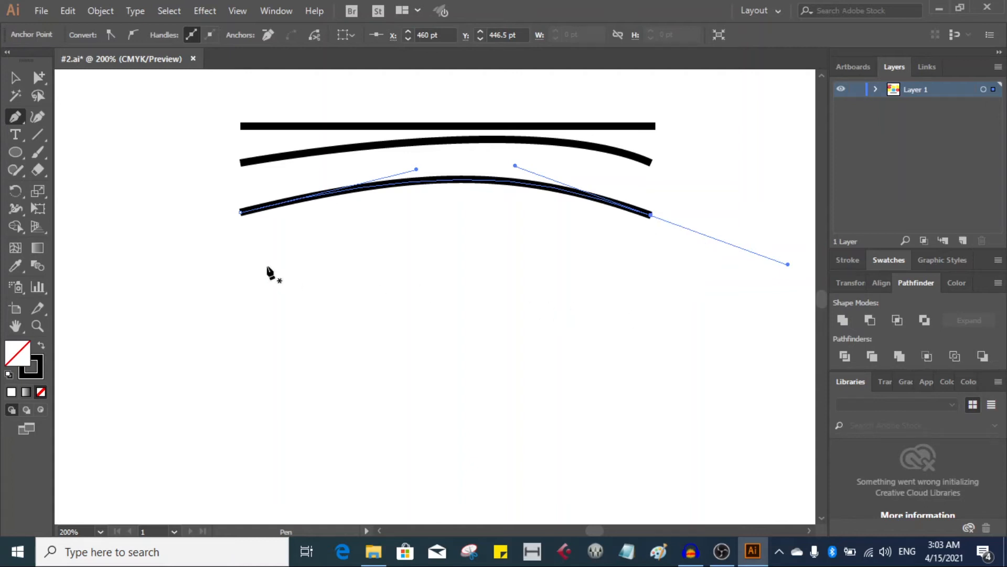
Step: Draw a closed teardrop shape about 276 pt wide below the arch, with its pointed end at the left and rounded end at the right
click(241, 265)
drag(241, 266, 403, 236)
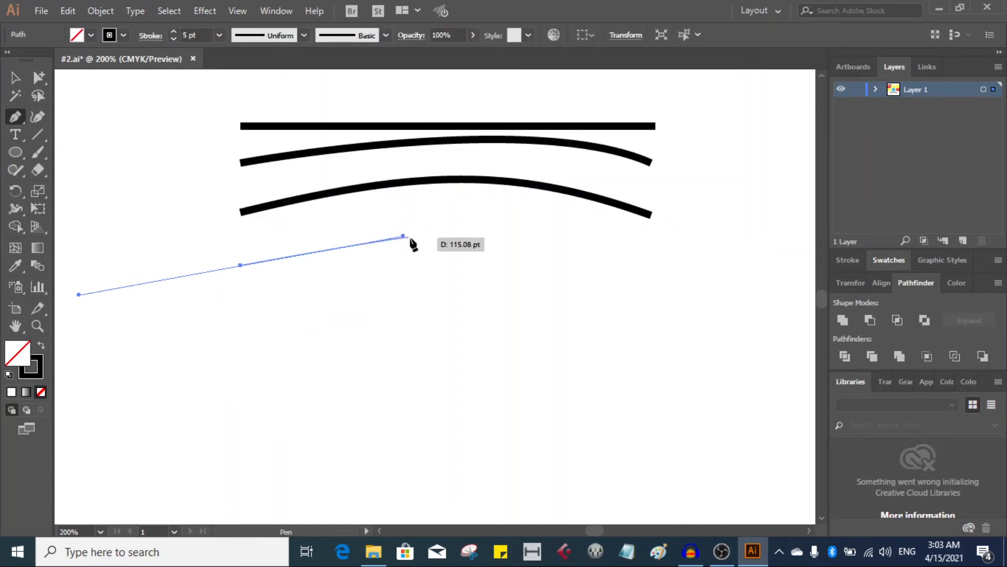
drag(642, 280, 702, 354)
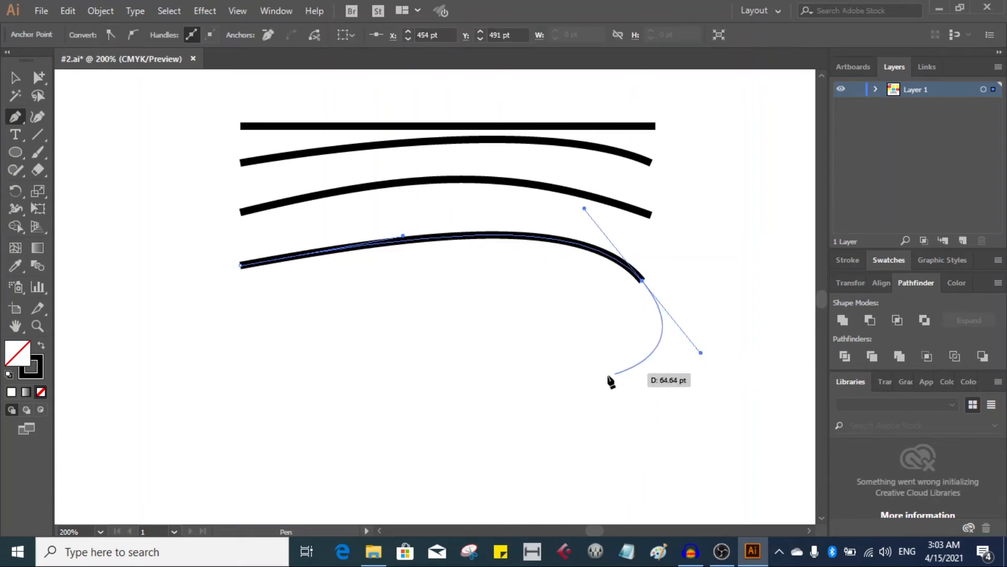
click(240, 266)
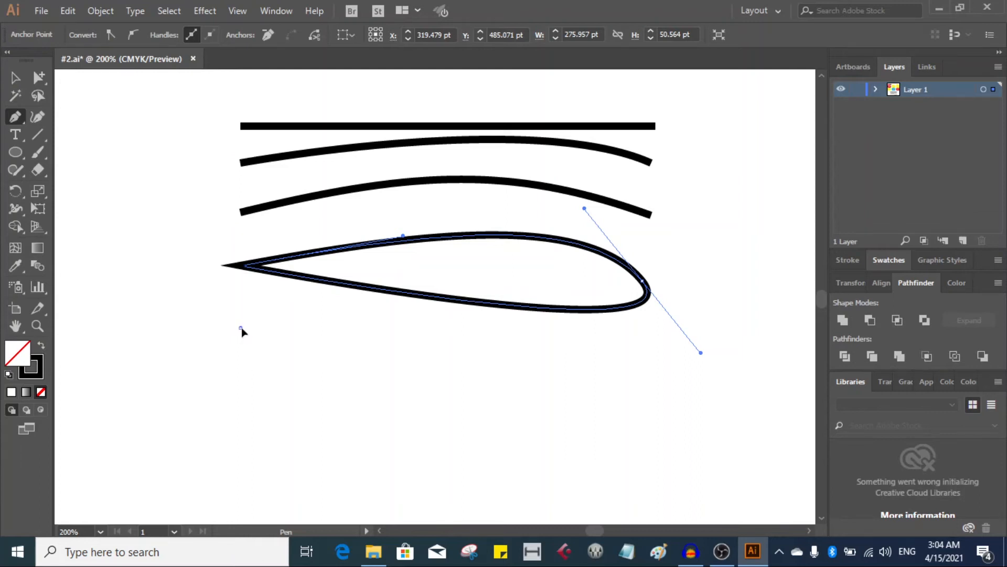
Step: Draw a closed straight-sided triangle about 276 pt wide and 64 pt high below the teardrop, pointing right
click(240, 328)
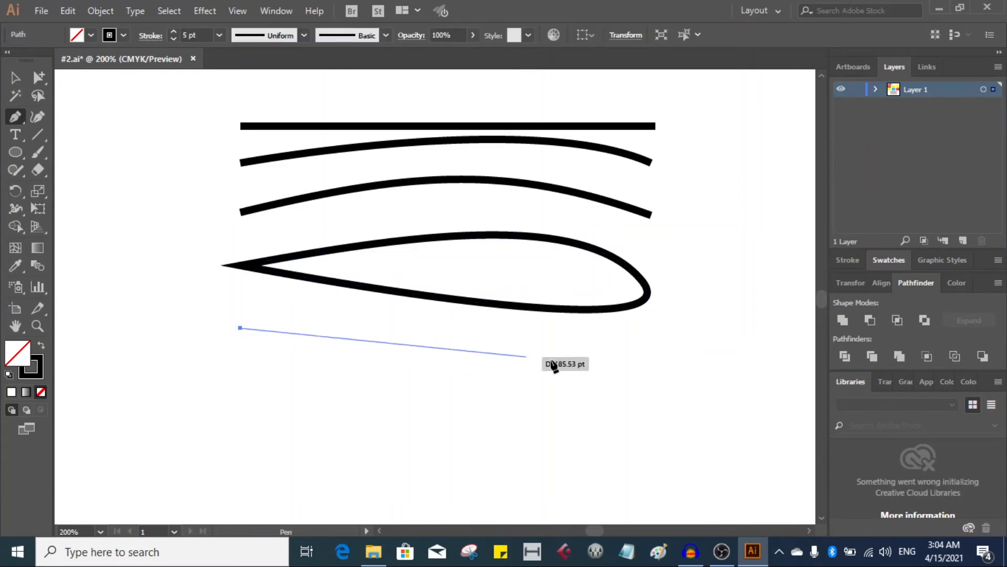
click(648, 383)
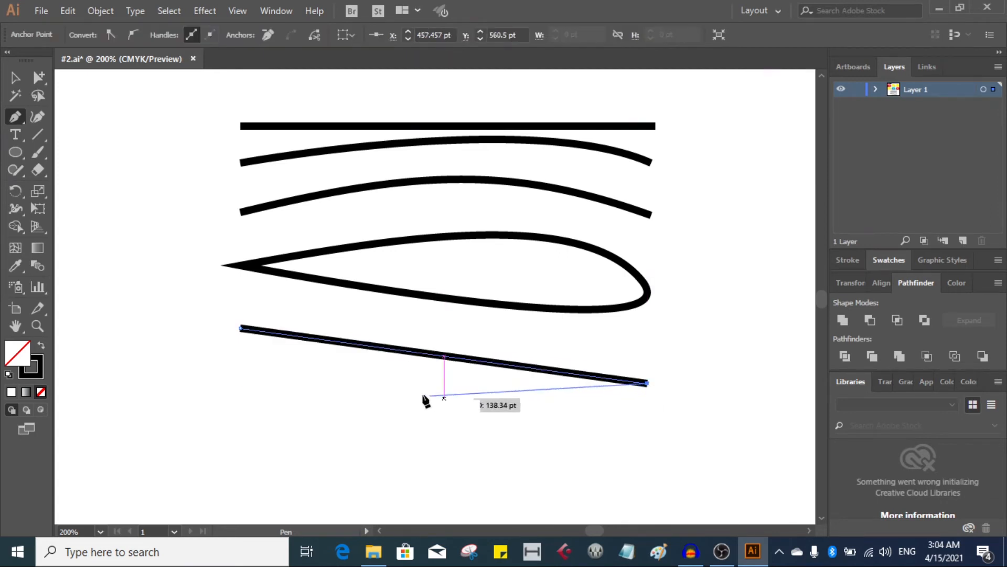
click(241, 421)
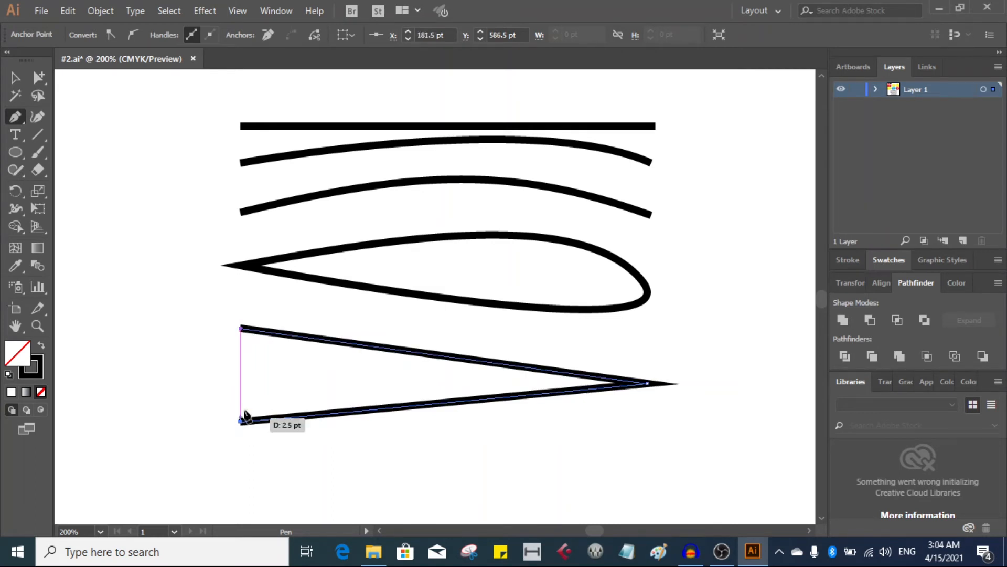
click(241, 328)
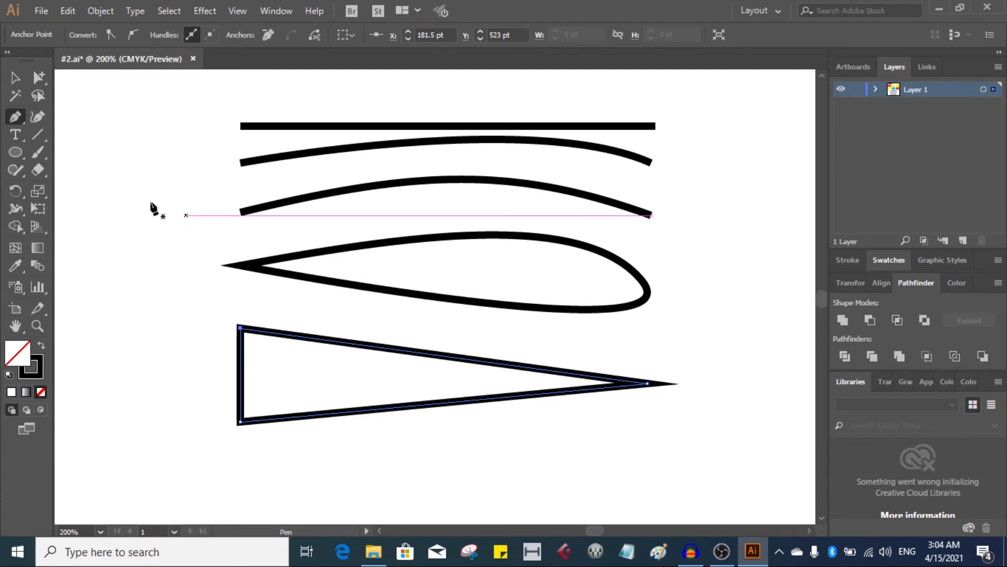
Step: Add one anchor point on the teardrop's upper edge and one on its lower edge with the Add Anchor Point tool
click(24, 125)
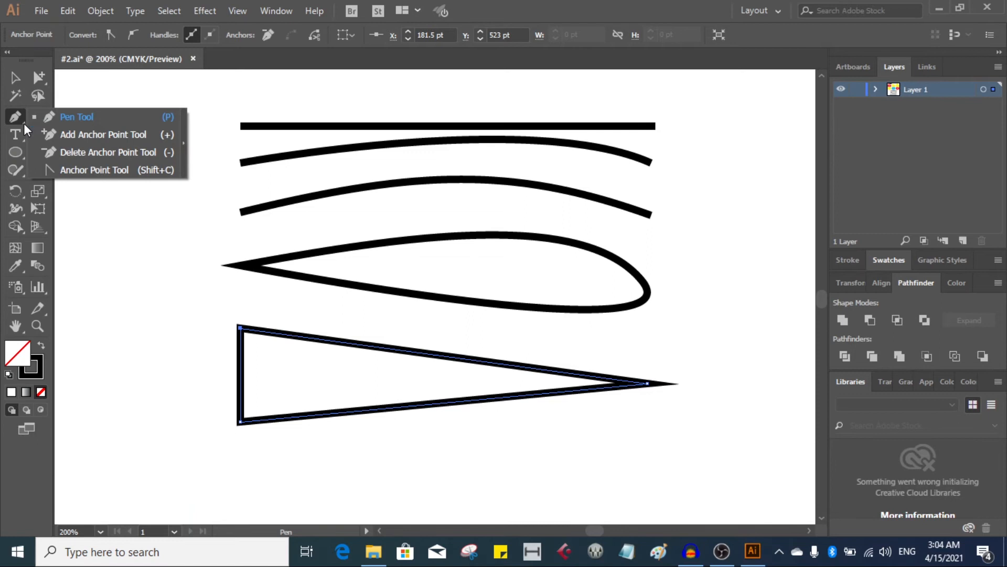
click(61, 134)
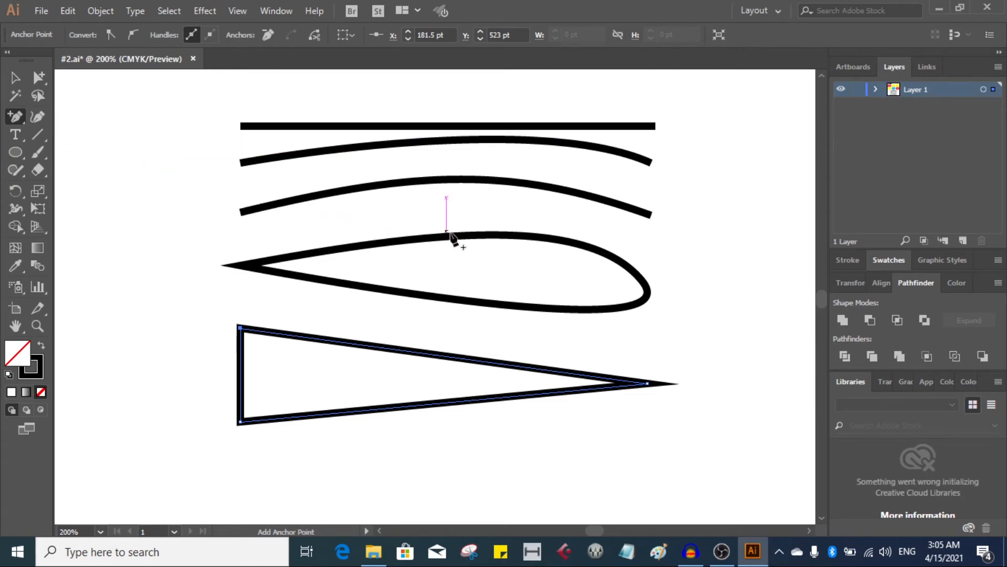
click(489, 237)
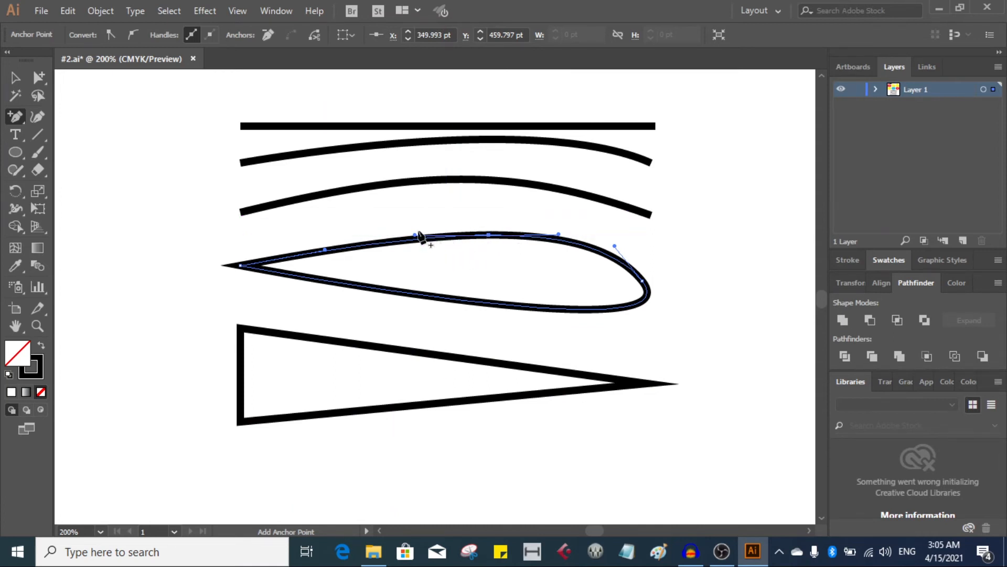
click(395, 293)
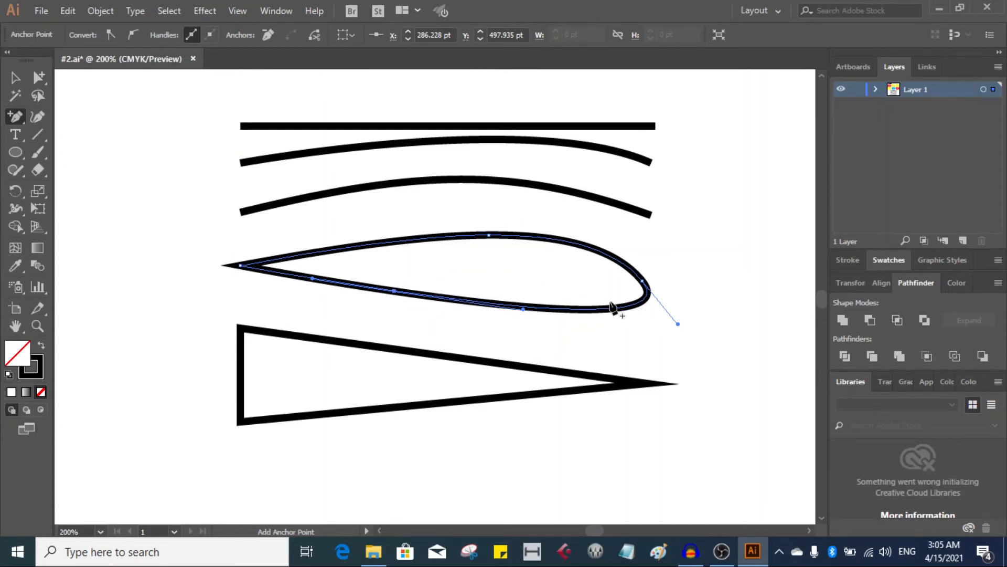
Step: Add an anchor point on the teardrop's upper-right edge, and delete it and the pointed left anchor with the Delete Anchor Point tool
click(589, 247)
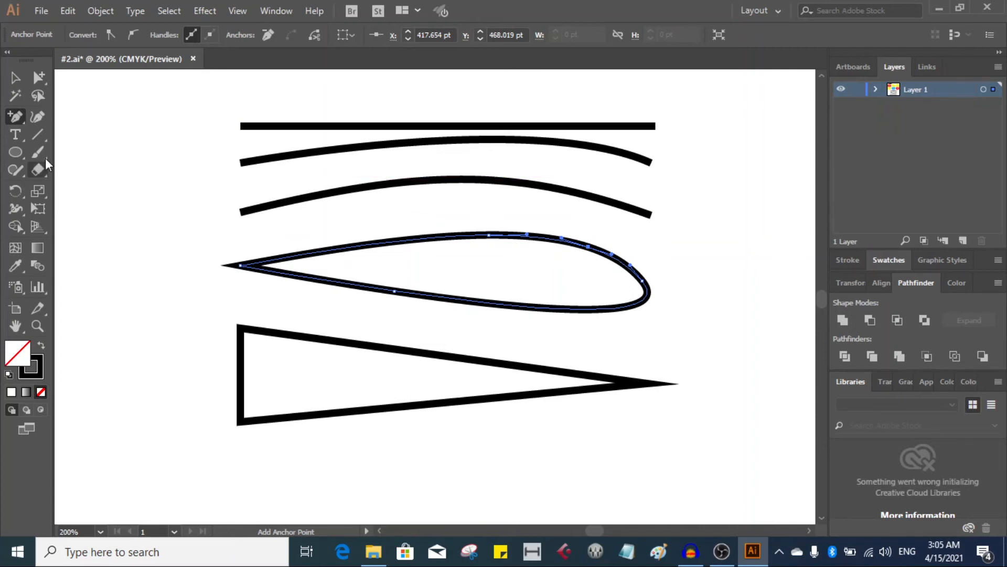
click(22, 122)
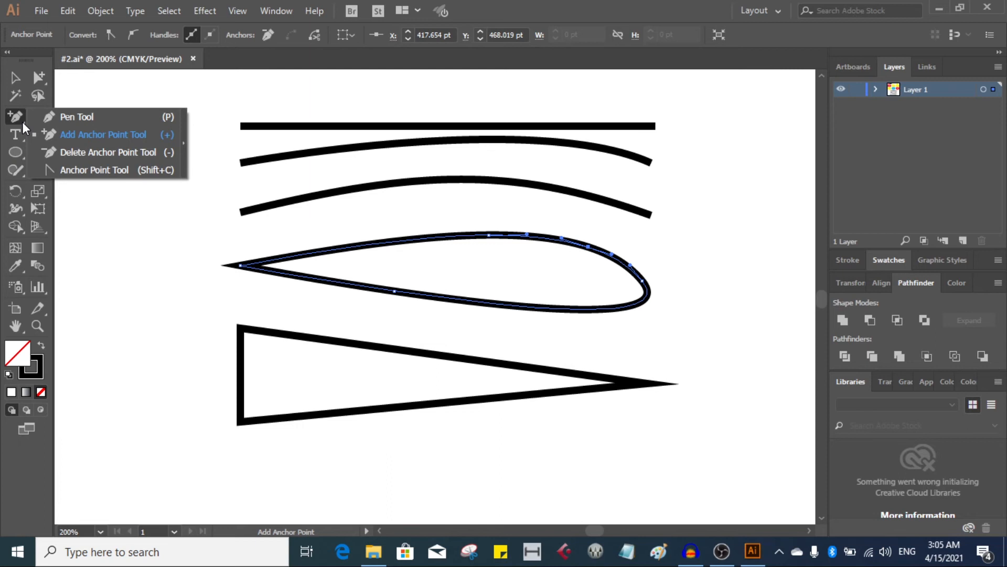
click(80, 153)
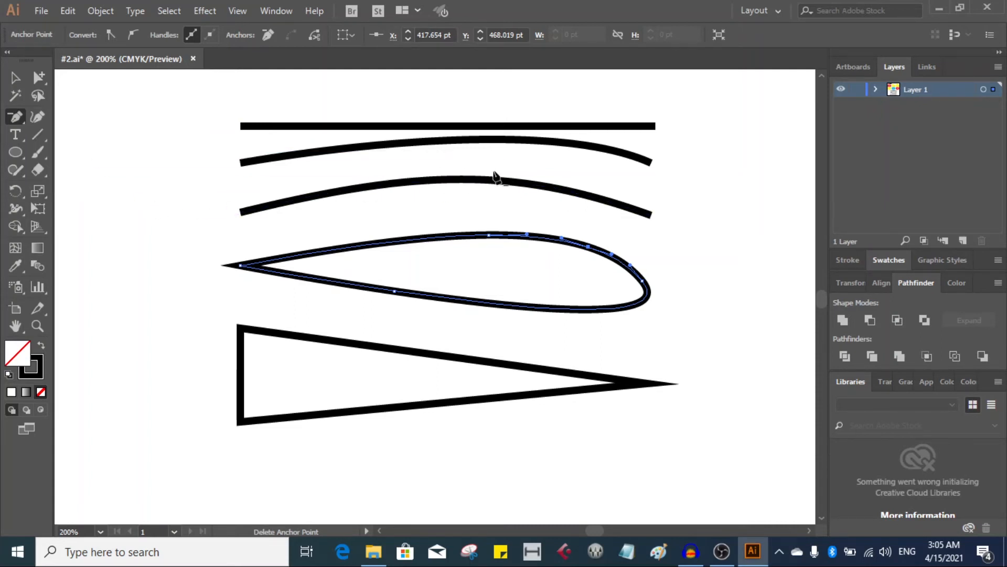
click(589, 246)
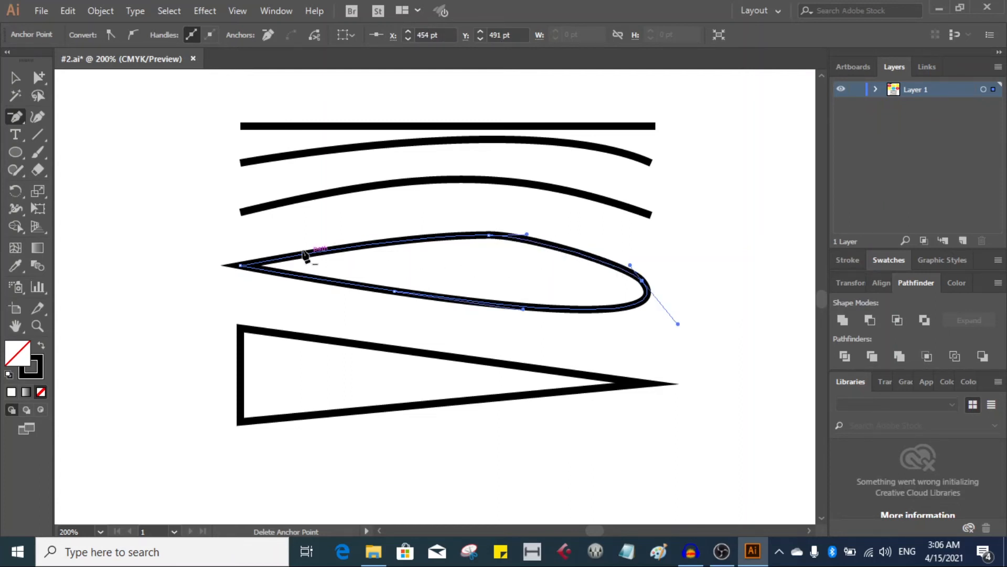
click(240, 266)
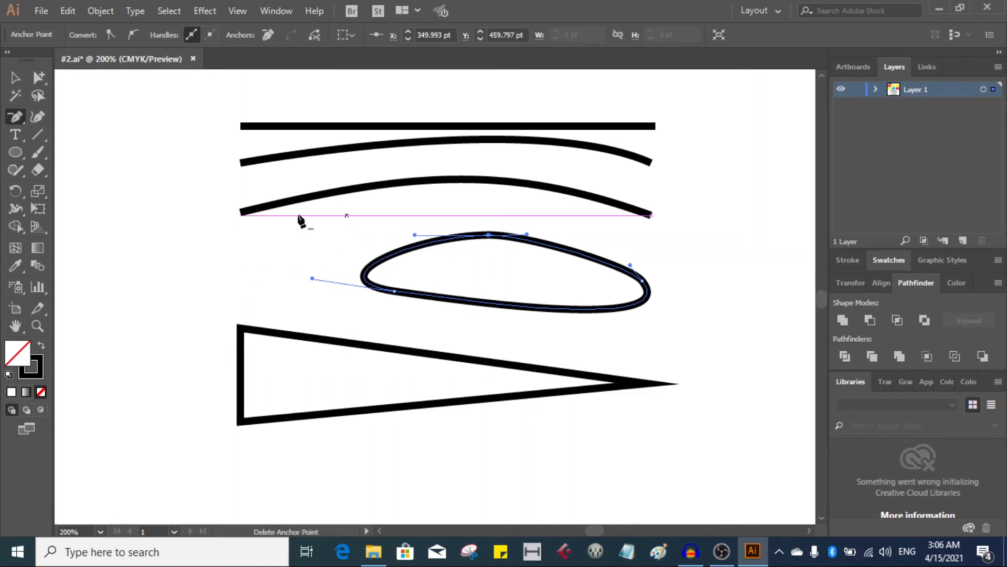
Step: Convert the triangle's upper-left corner to a curve with the Anchor Point tool, and swing its upper handle down to bow the top edge inward
click(23, 122)
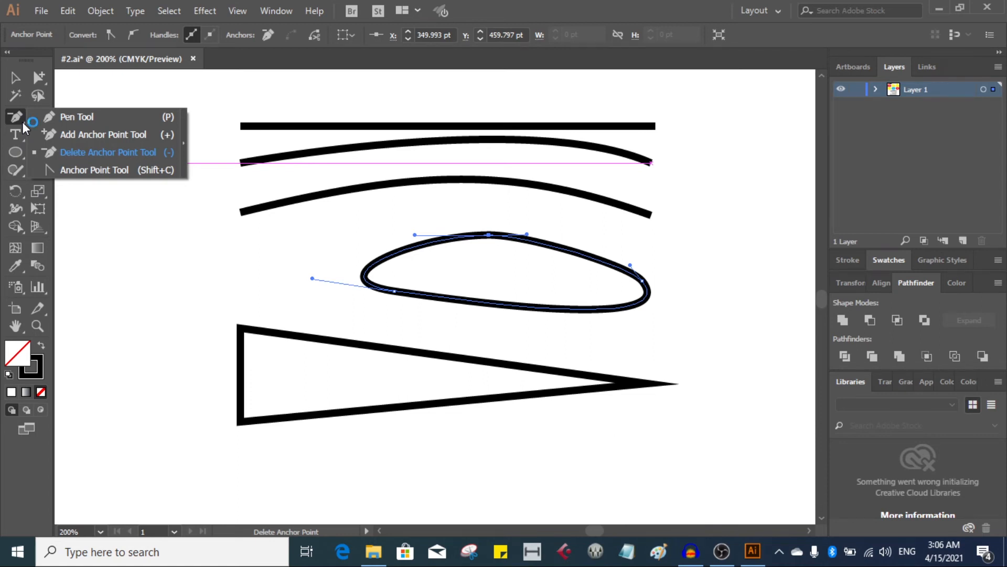
click(82, 171)
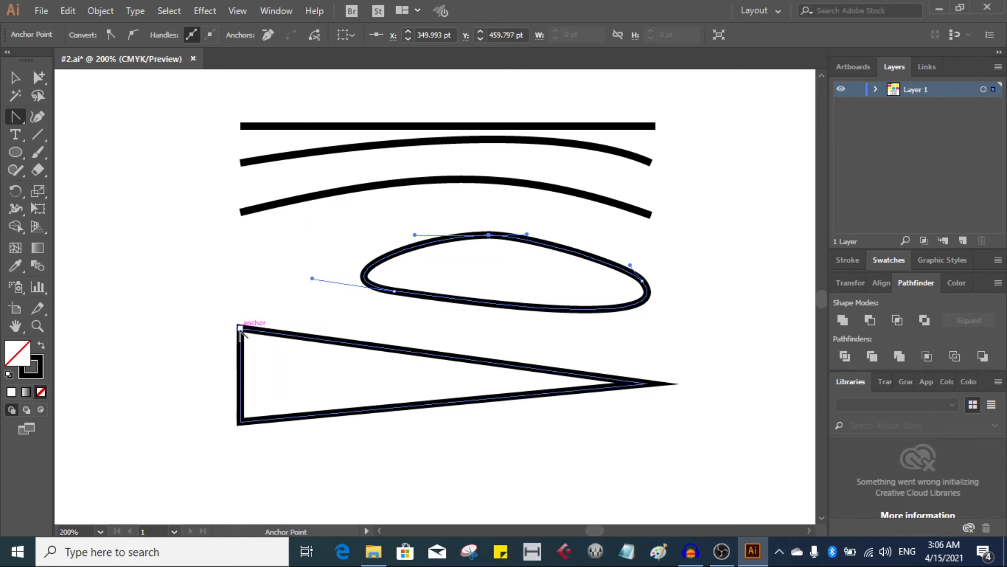
click(240, 330)
drag(241, 333, 294, 274)
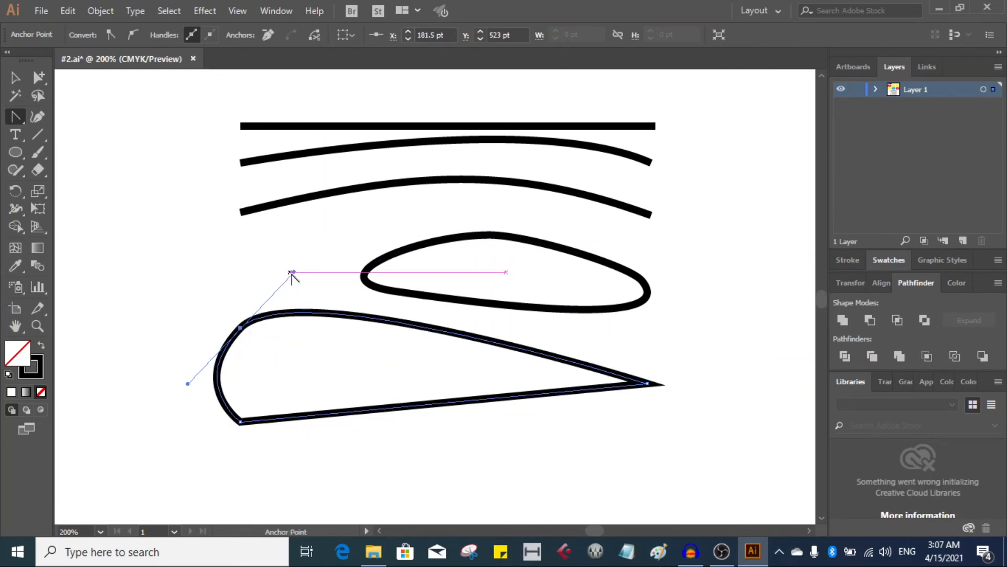
drag(293, 271, 245, 400)
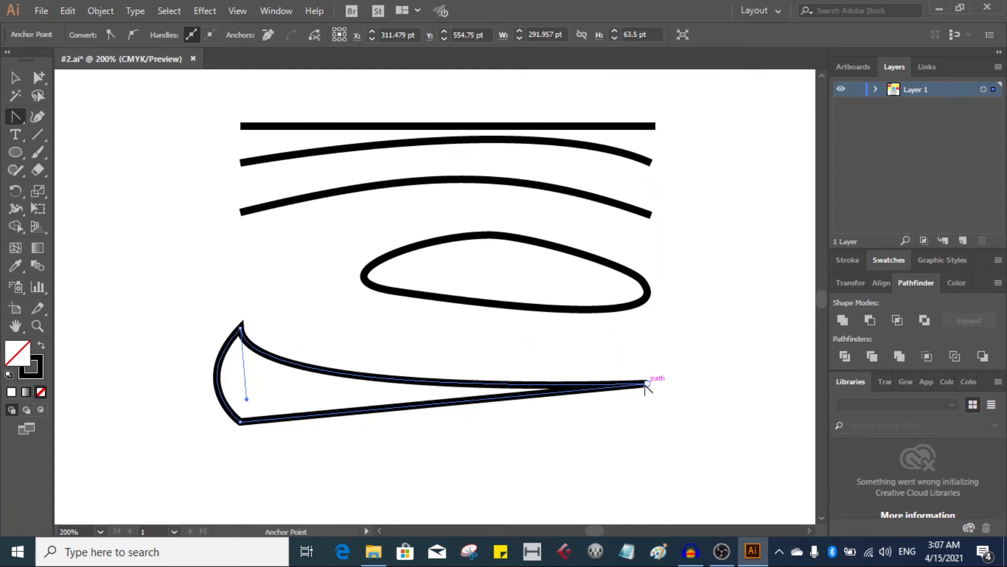
Step: Pull vertical direction handles out of the reshaped triangle's right tip, and convert the tip back to a corner point
mouse_move(648, 384)
mouse_down()
mouse_move(651, 340)
mouse_move(655, 364)
mouse_move(666, 353)
mouse_move(675, 405)
mouse_move(634, 441)
mouse_move(648, 462)
mouse_up()
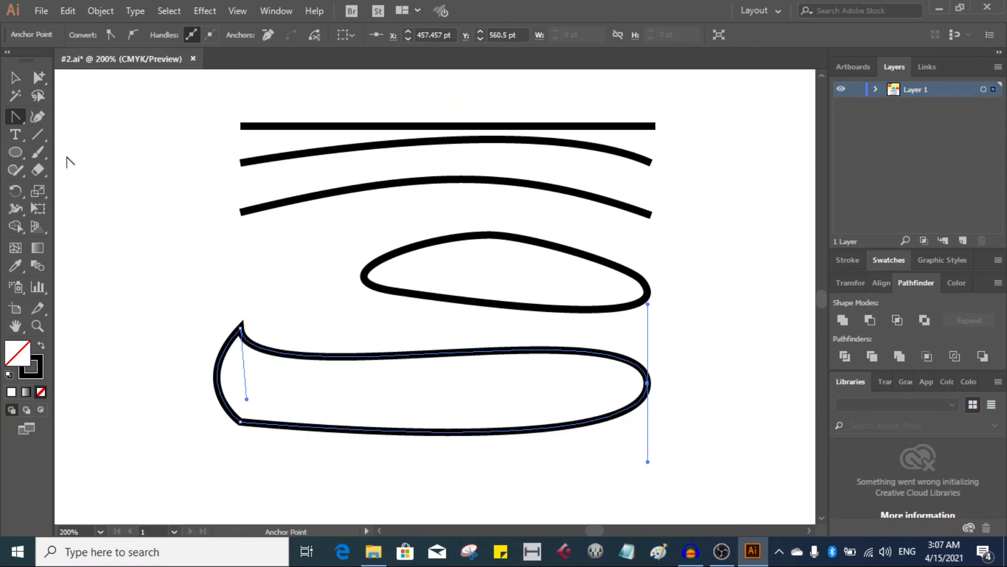
click(16, 117)
click(648, 384)
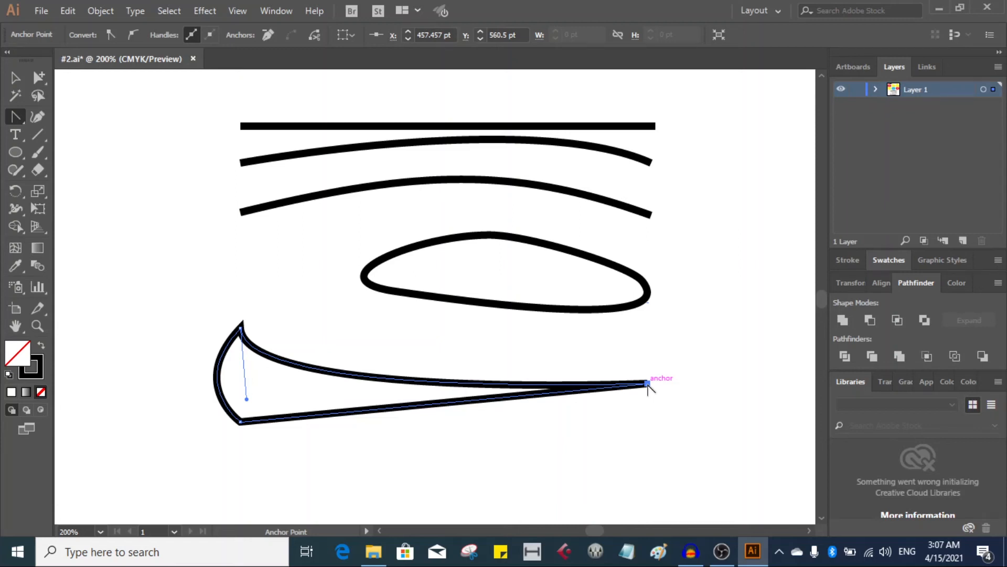
Step: Select the rounded closed shape and lengthen the right handle of its top anchor horizontally with the Direct Selection tool
click(16, 78)
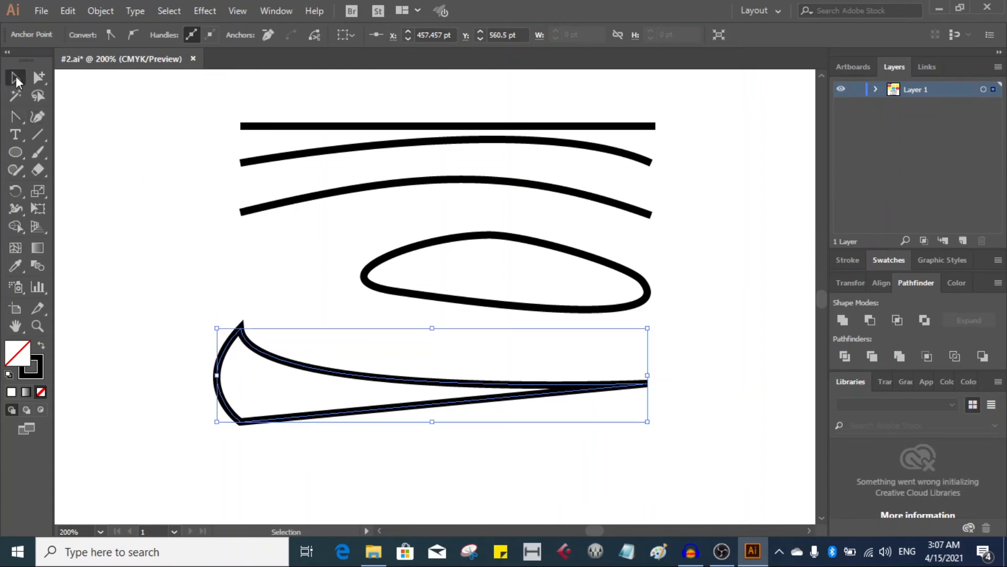
click(458, 244)
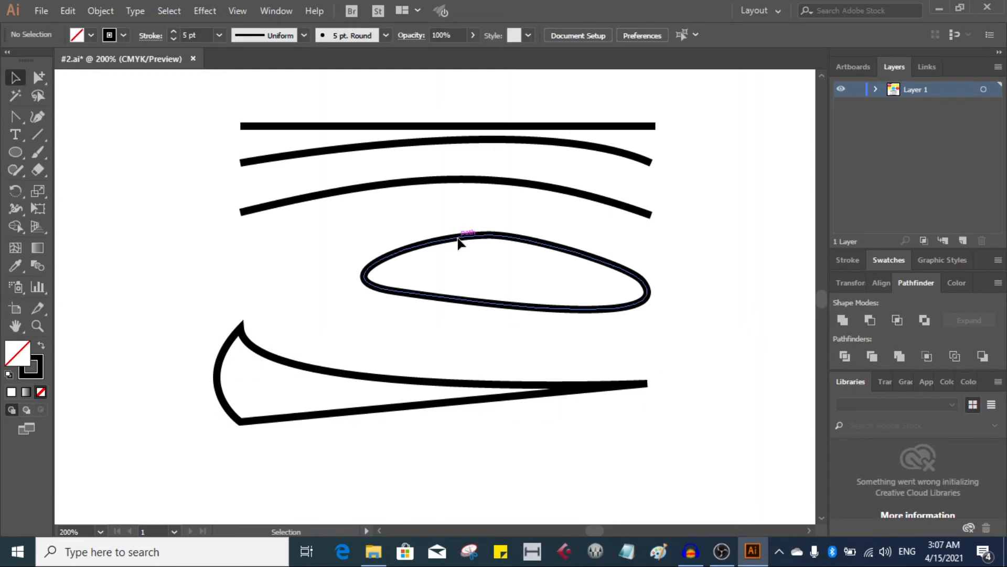
click(459, 241)
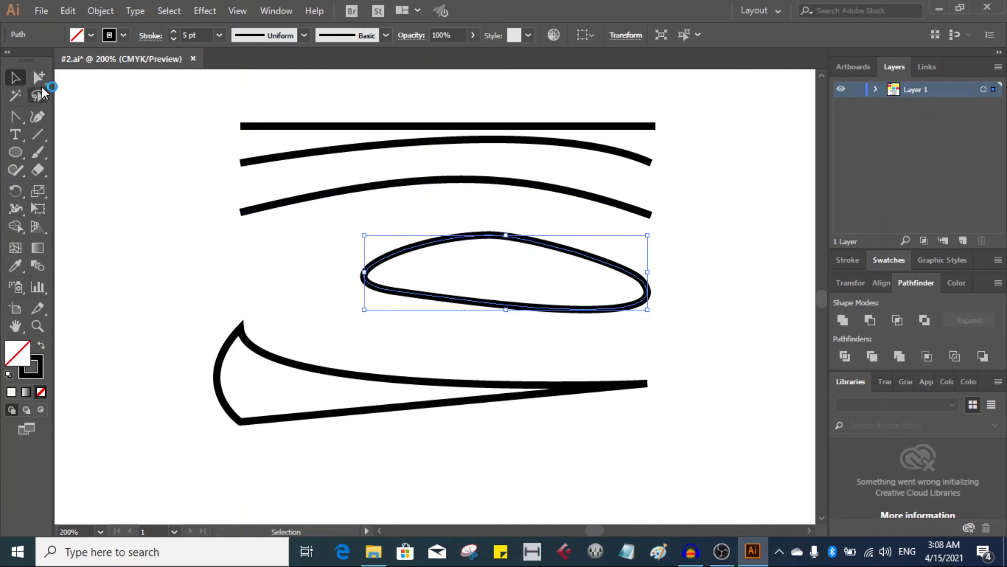
drag(44, 84, 85, 80)
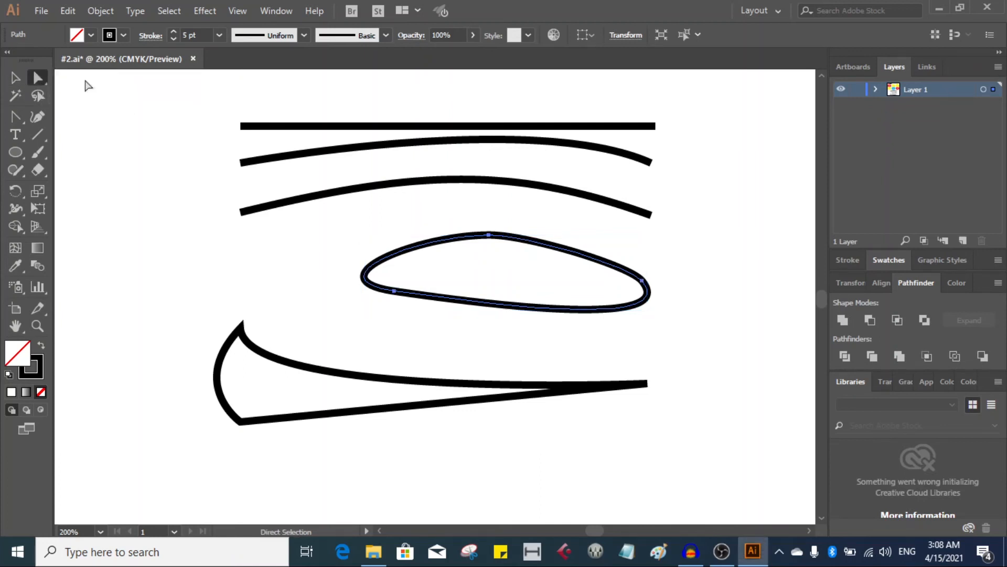
click(491, 237)
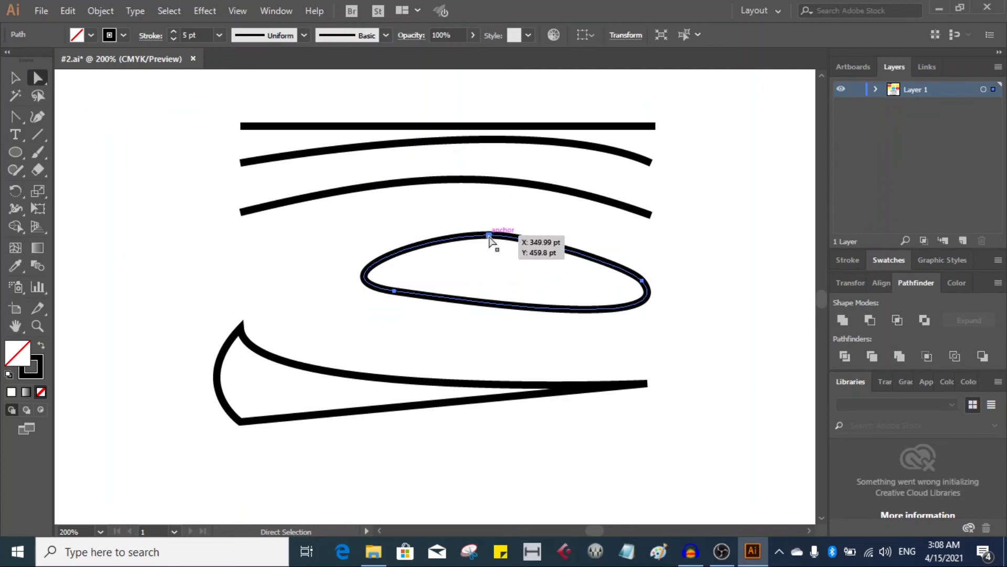
click(489, 237)
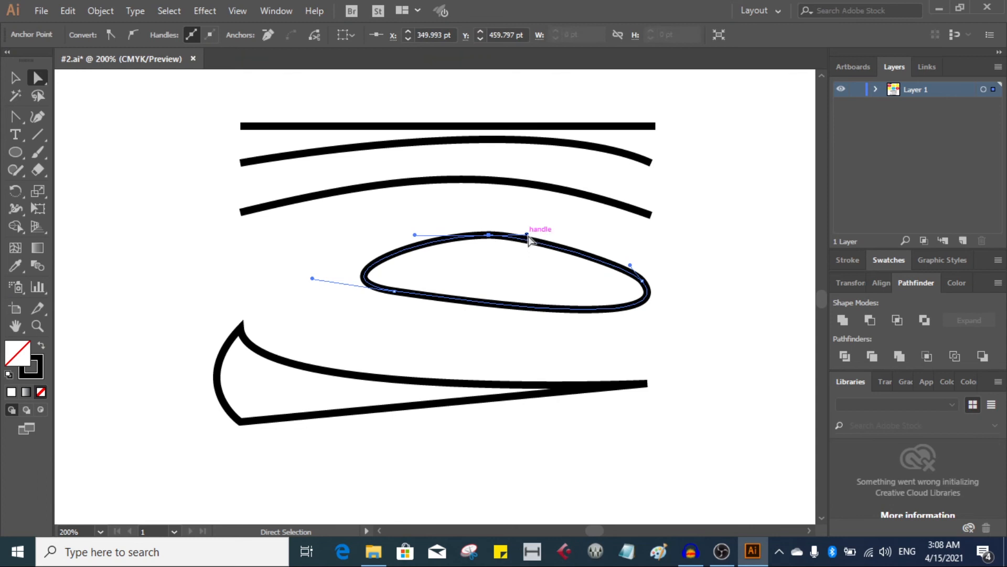
mouse_move(528, 236)
mouse_down()
mouse_move(572, 222)
mouse_move(573, 195)
mouse_move(576, 218)
mouse_move(553, 266)
mouse_move(577, 269)
mouse_move(593, 236)
mouse_up()
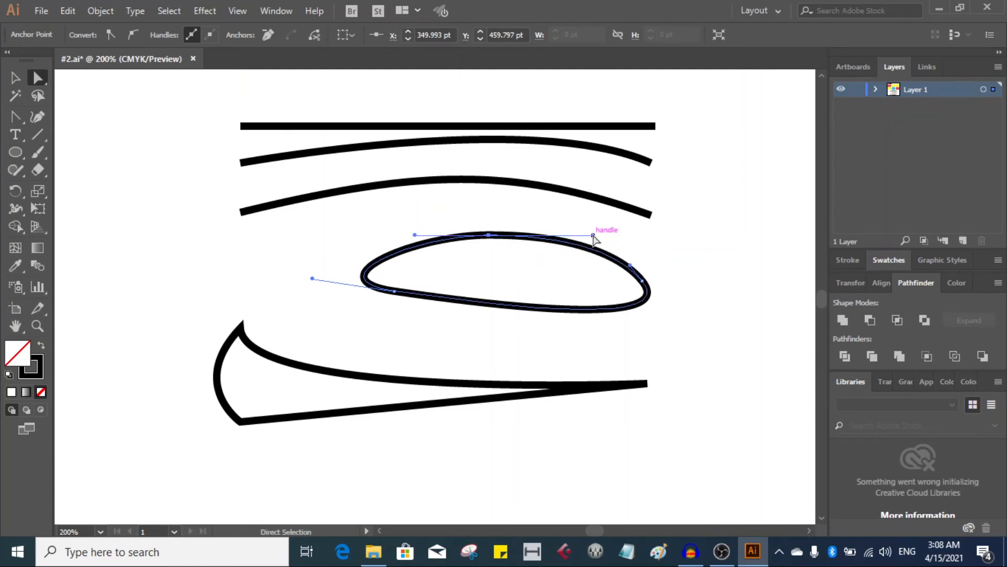
Step: Move the top anchor's two handles independently, swinging one down-left and then up, and the other down-right into the shape
key(alt)
drag(593, 236, 449, 273)
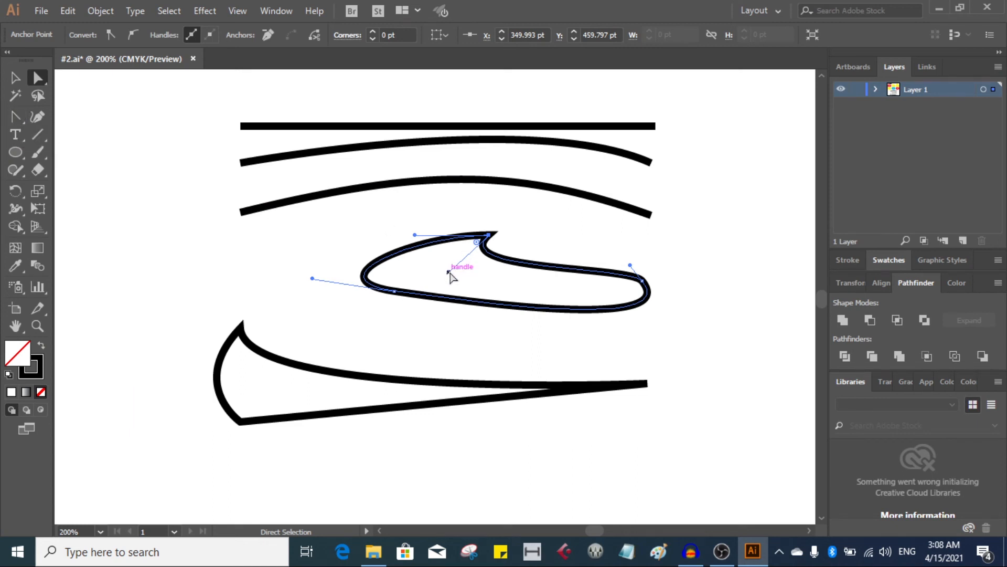
key(alt)
drag(449, 273, 469, 186)
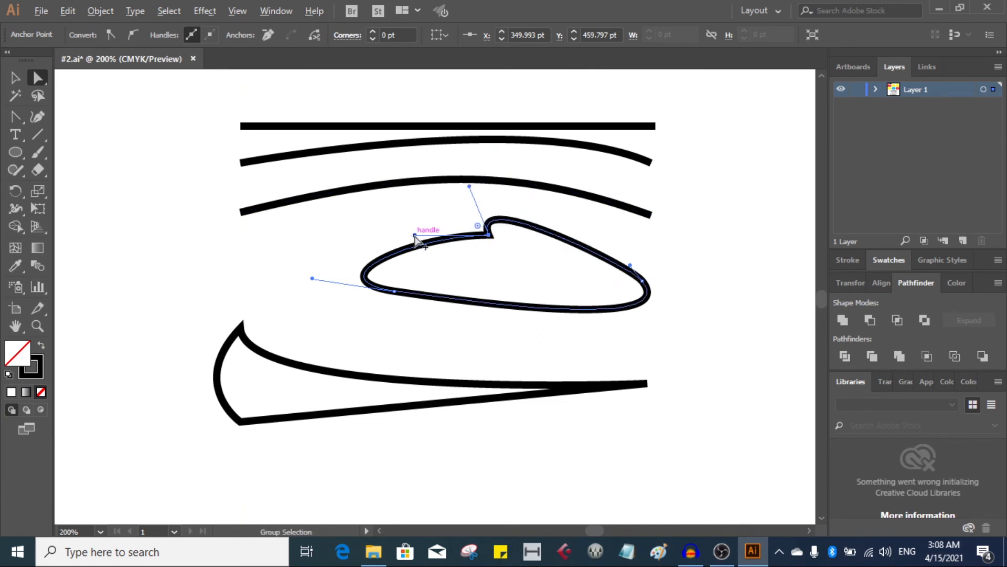
drag(415, 236, 587, 285)
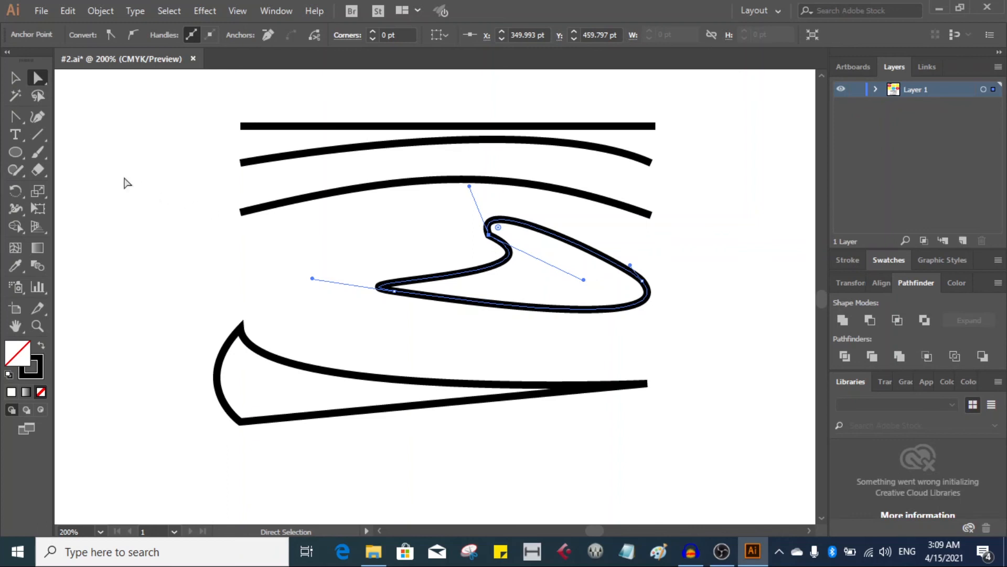
Step: Convert the rounded shape's top anchor to a corner point without handles using the Anchor Point tool
click(14, 117)
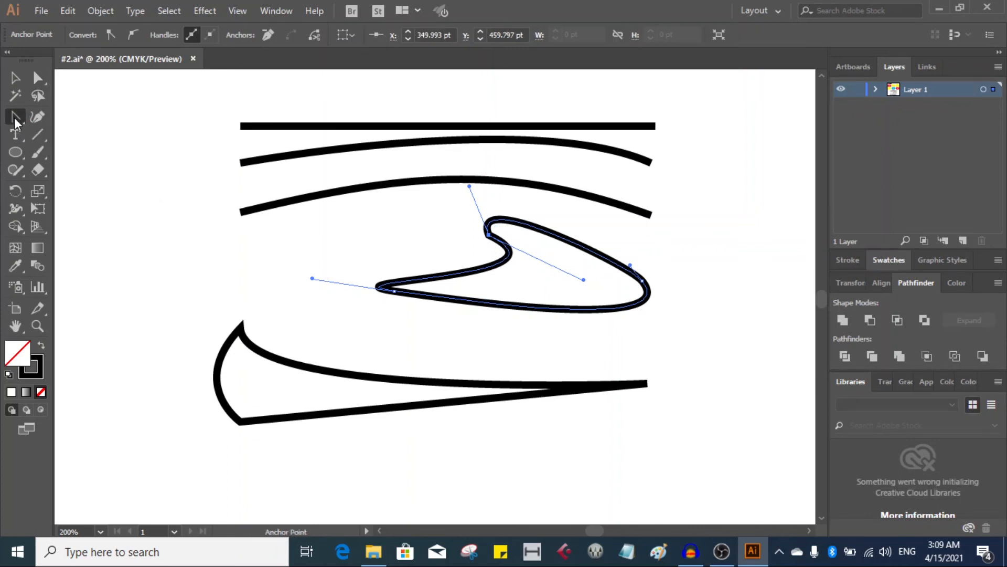
click(489, 235)
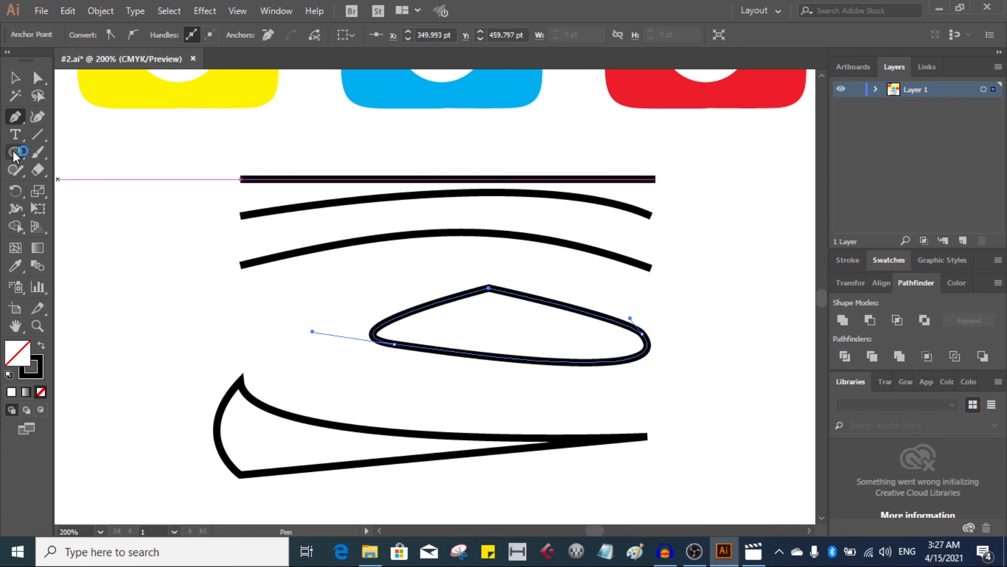
Step: Continue the upper arched path from its right end with new direction handles using the Pen tool, and connect it to the lower arch's right end
click(15, 117)
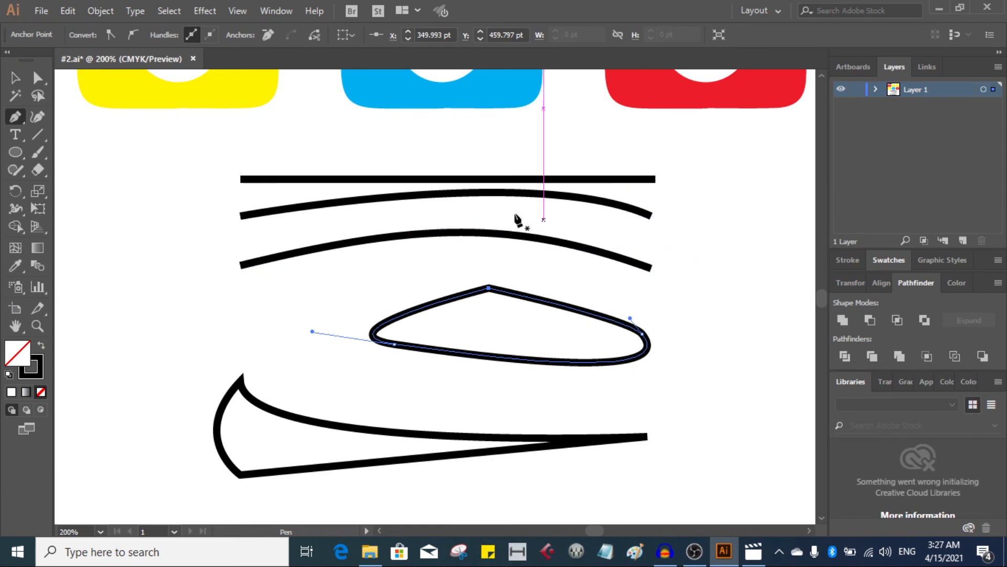
click(15, 120)
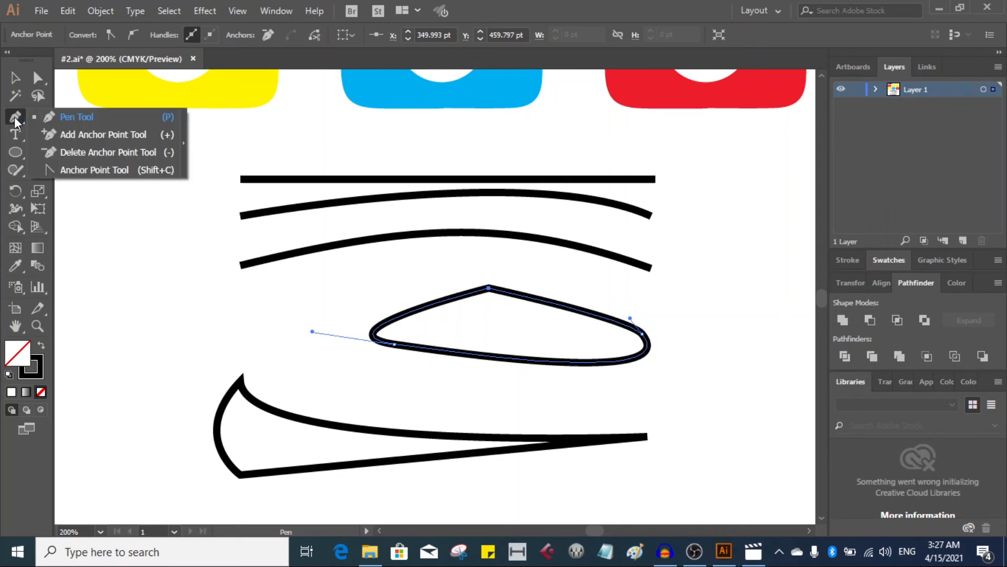
click(82, 120)
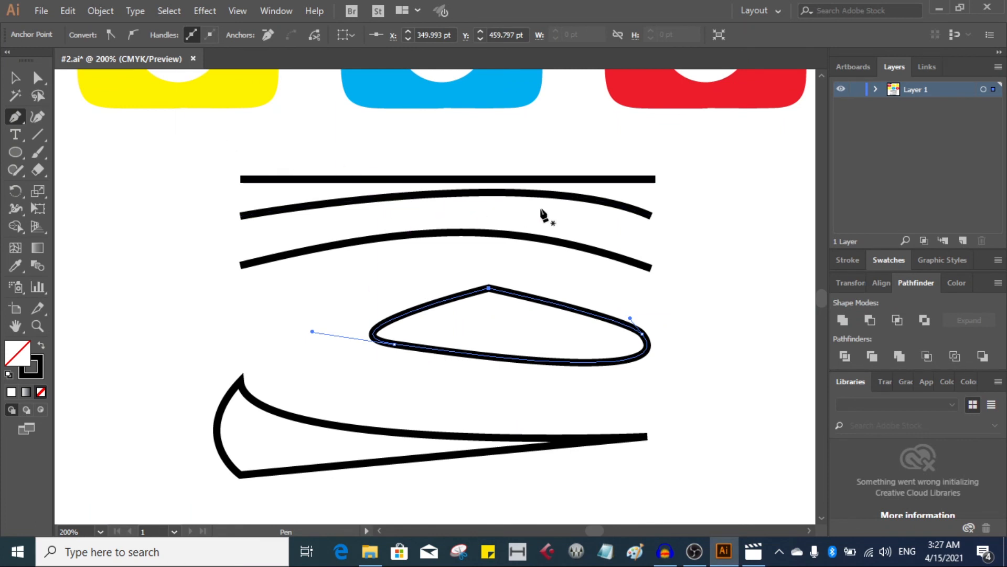
click(651, 216)
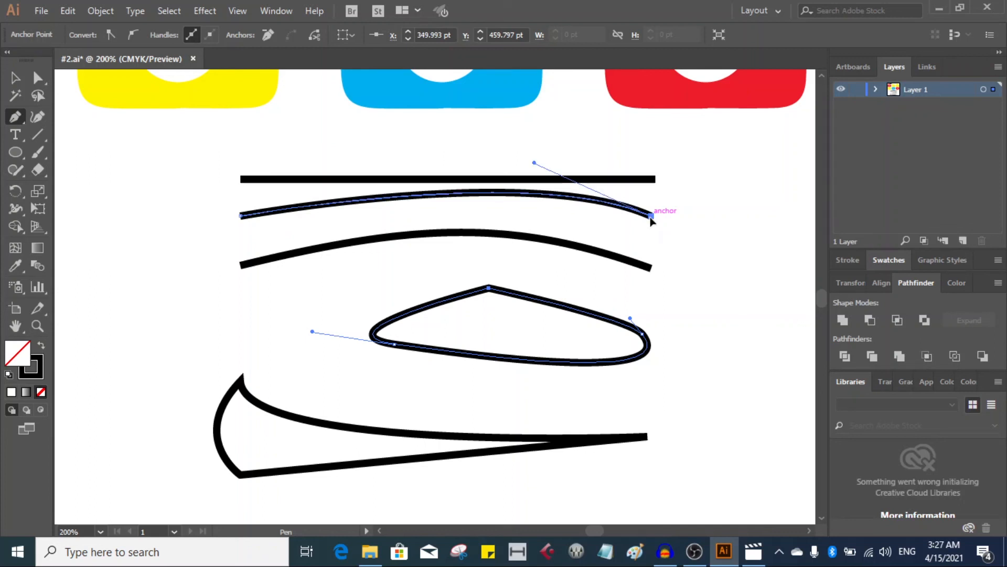
drag(652, 219, 719, 274)
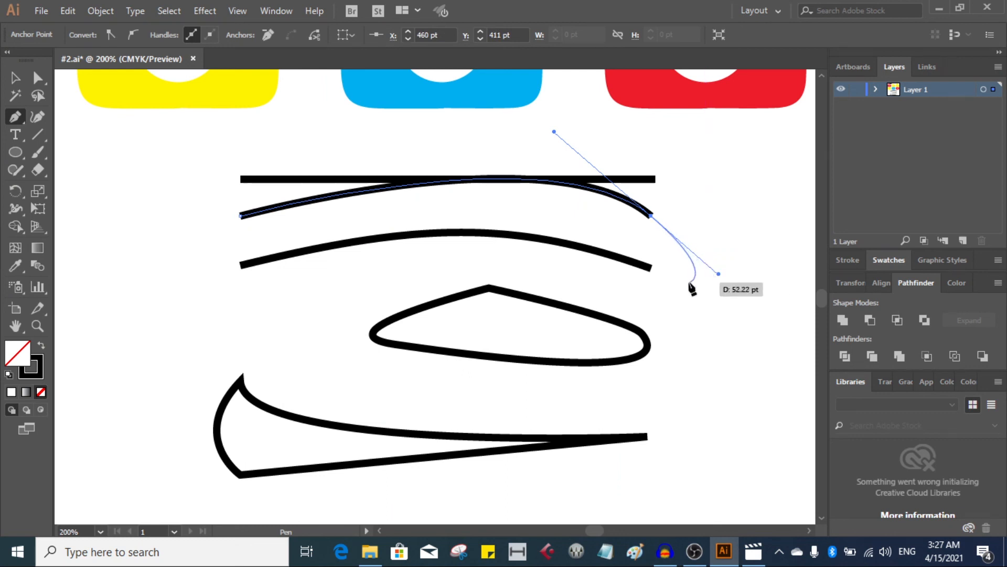
click(651, 269)
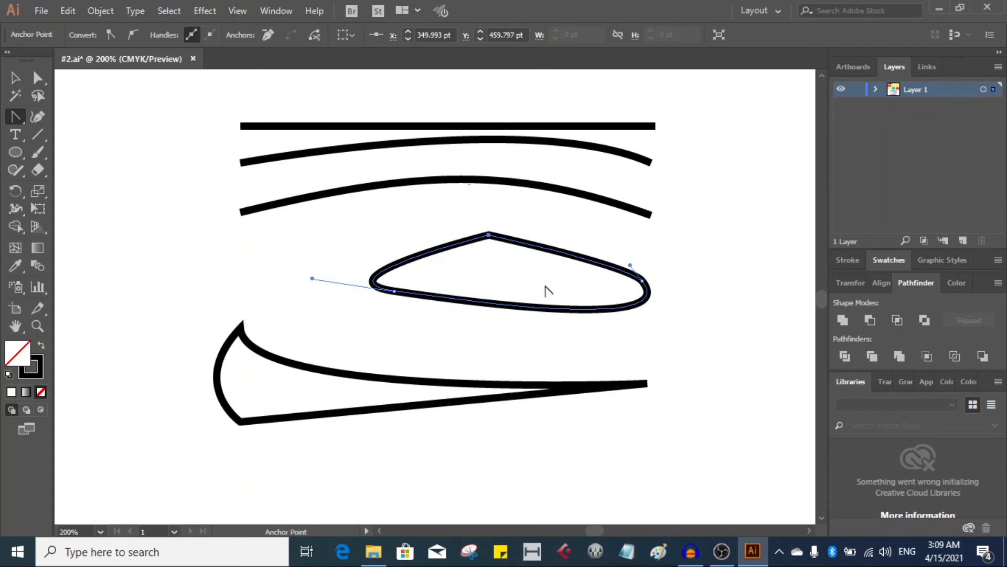
Step: Choose the Pen tool and go to the coloured shapes and YouTube logo above the practice paths
scroll(546, 290, up, 1)
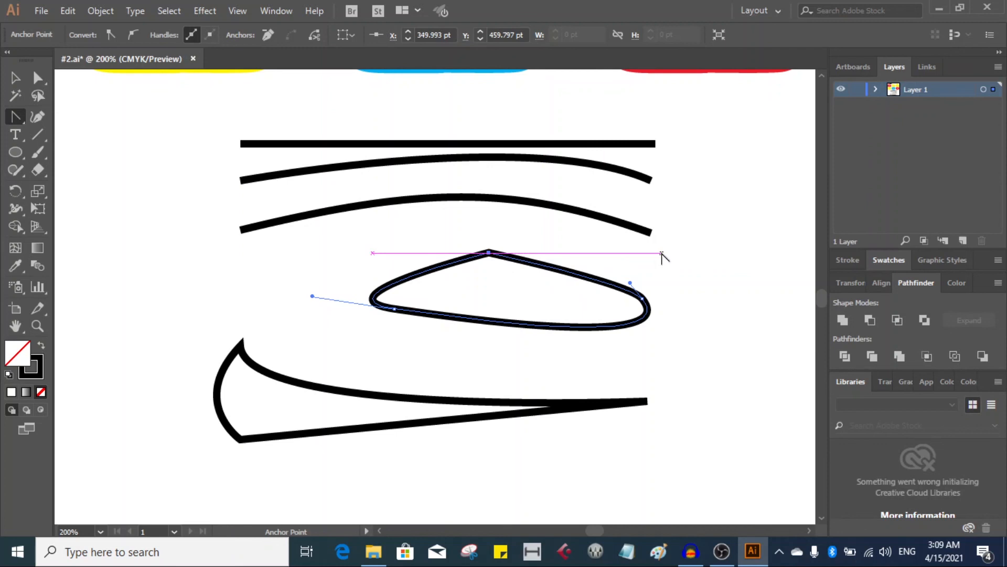
scroll(598, 252, up, 3)
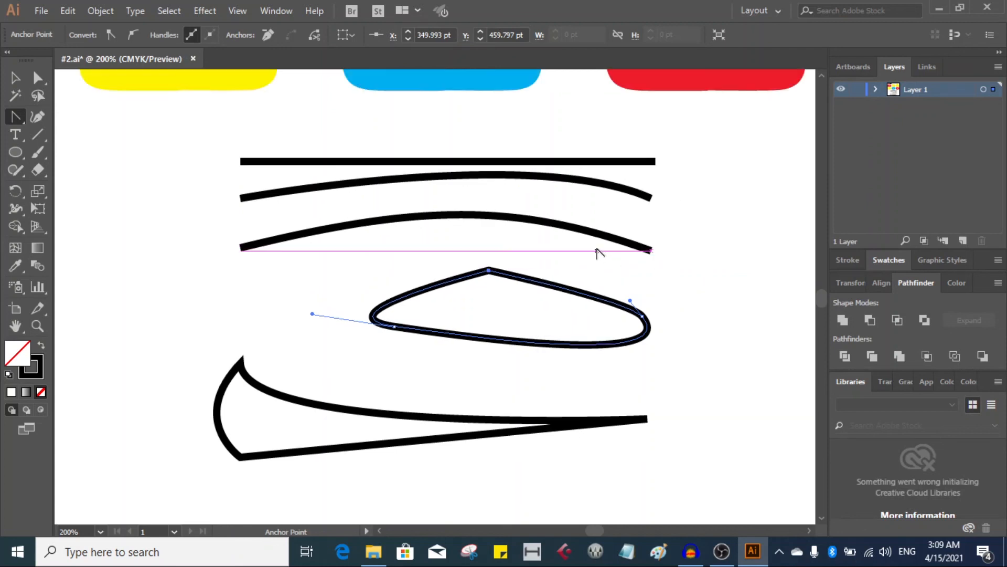
scroll(598, 252, up, 2)
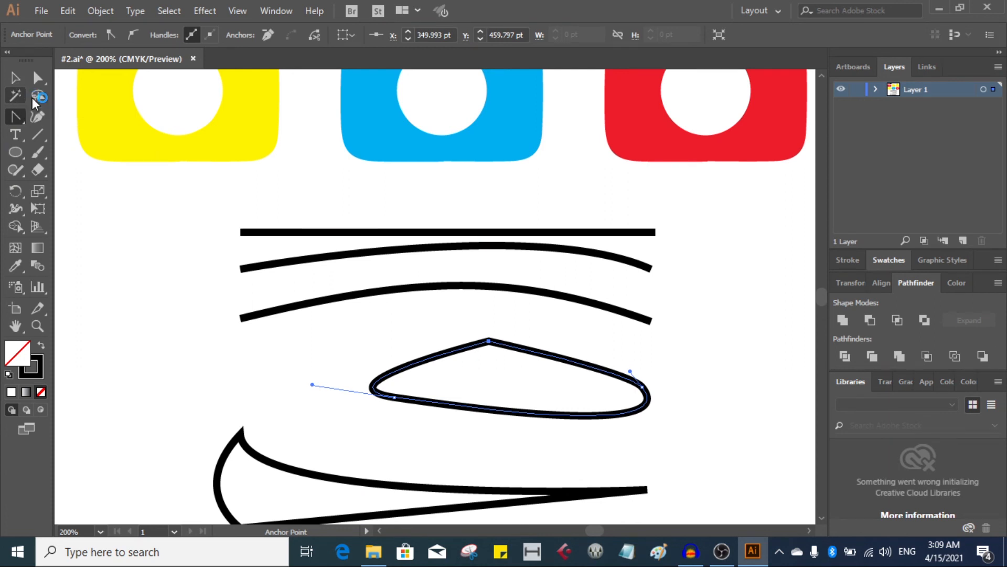
click(23, 123)
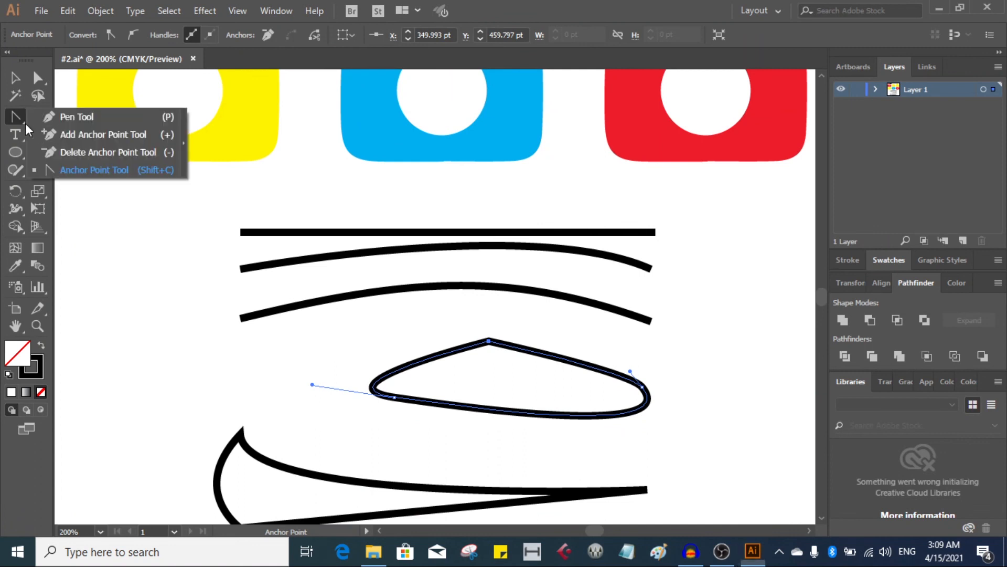
click(71, 118)
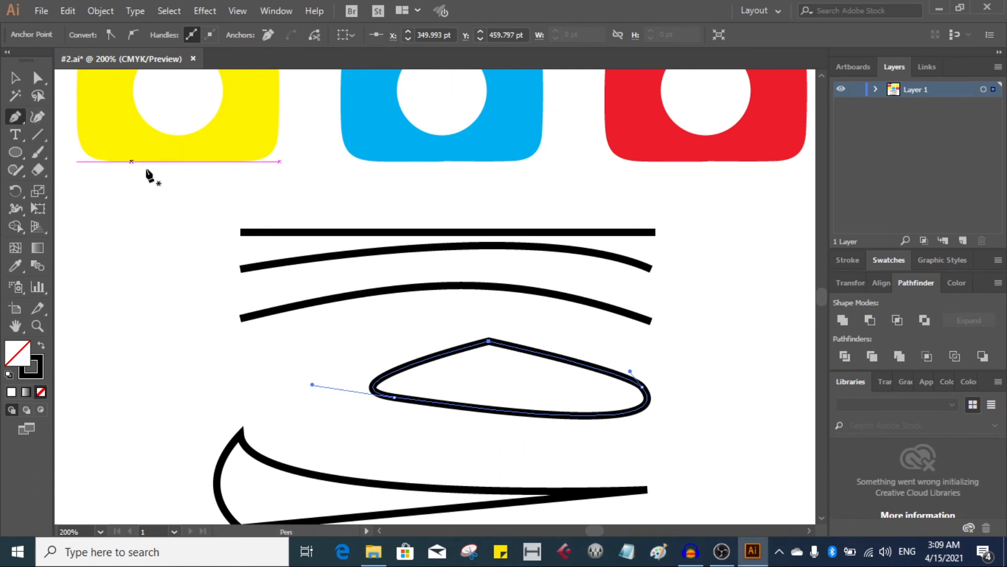
scroll(510, 281, down, 3)
scroll(510, 281, up, 5)
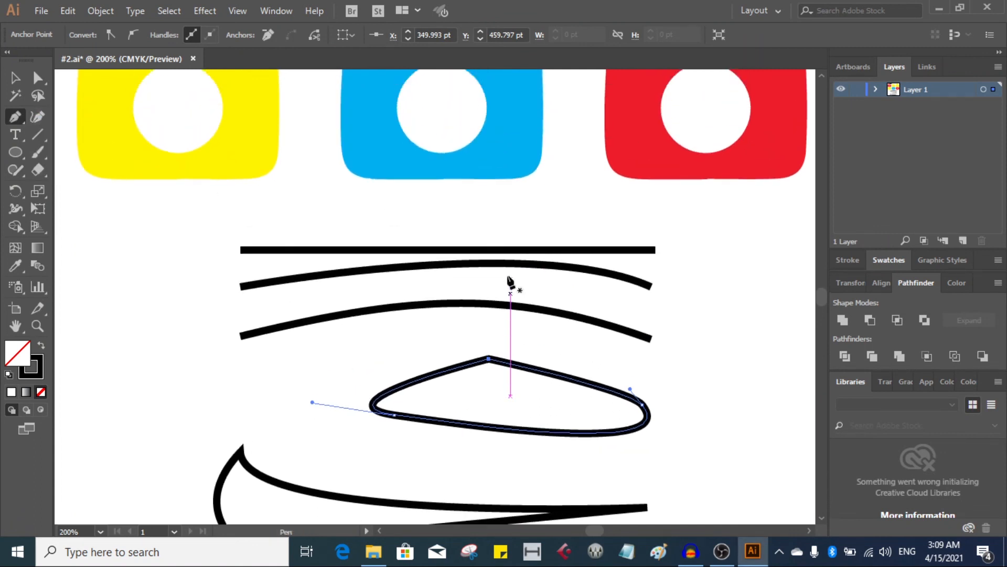
scroll(510, 281, up, 5)
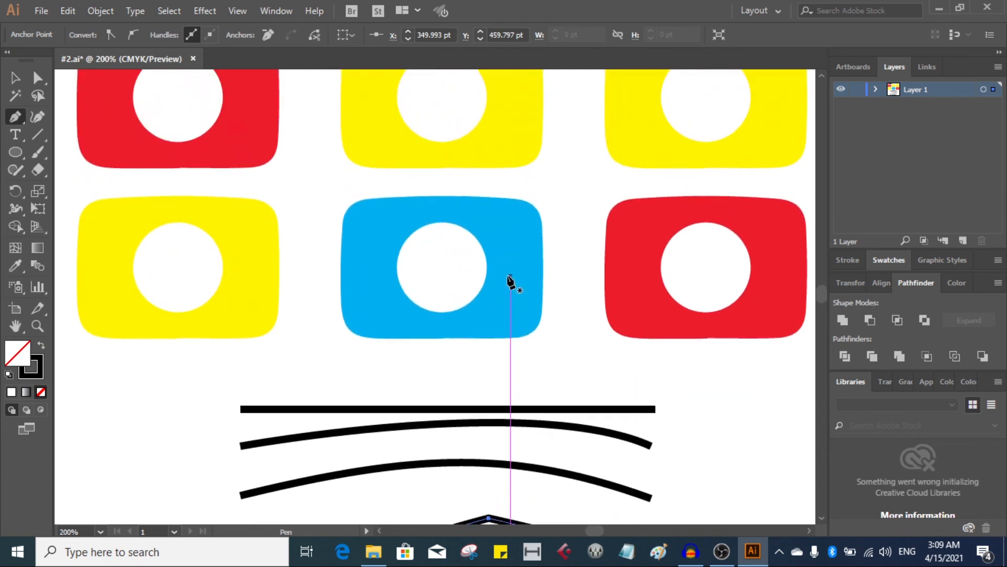
scroll(510, 281, up, 3)
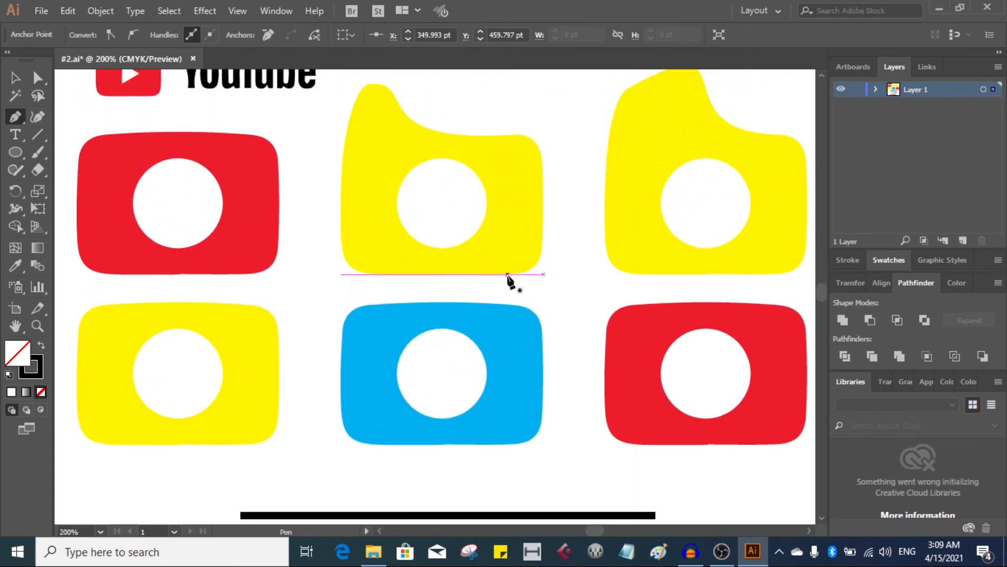